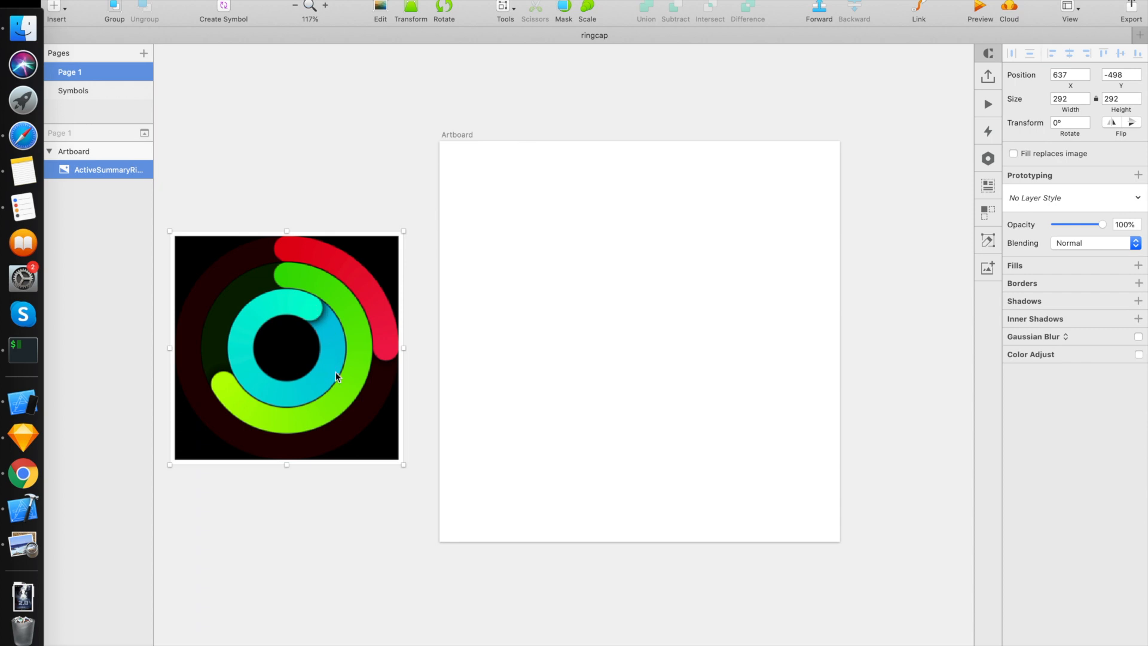
Step: Draw a circle about 367 px in diameter on the artboard
click(514, 351)
click(54, 9)
mouse_move(127, 27)
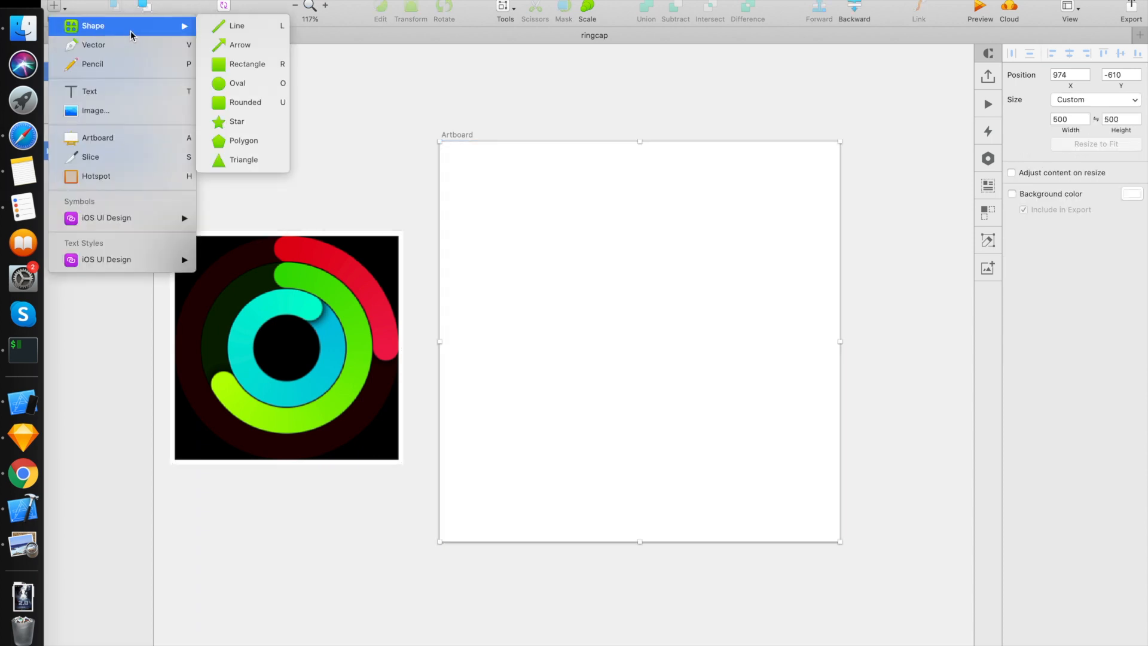
click(240, 82)
drag(514, 197, 712, 486)
Step: Set the circle's width and height to 300
click(1064, 101)
double_click(1064, 102)
text(3)
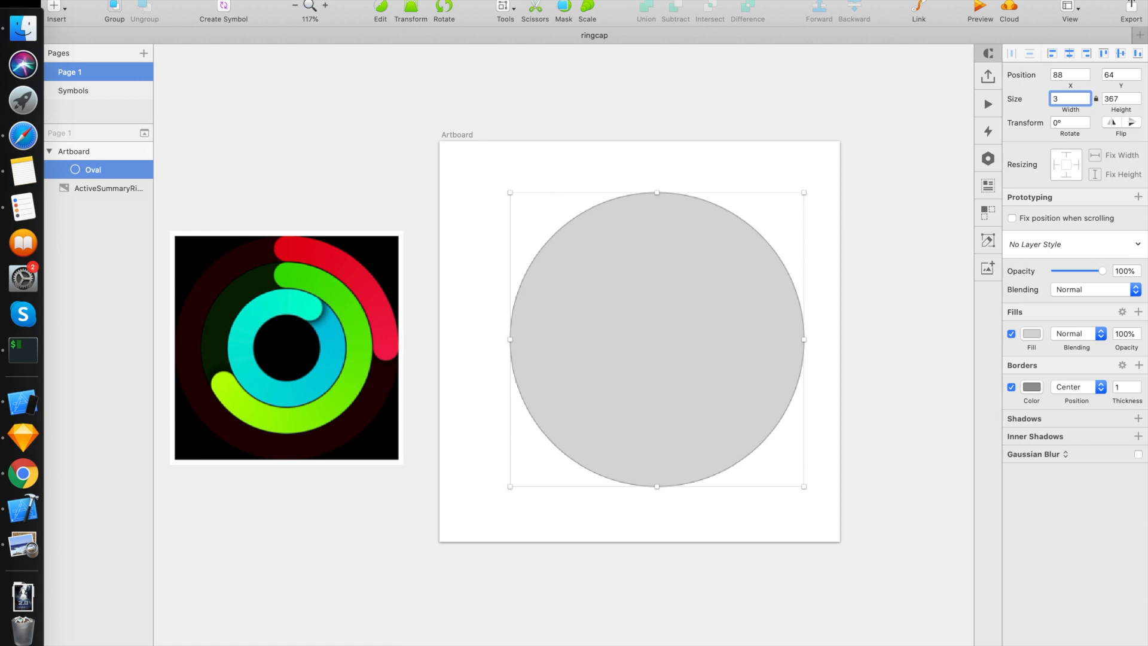
text(00)
key(Tab)
text(0)
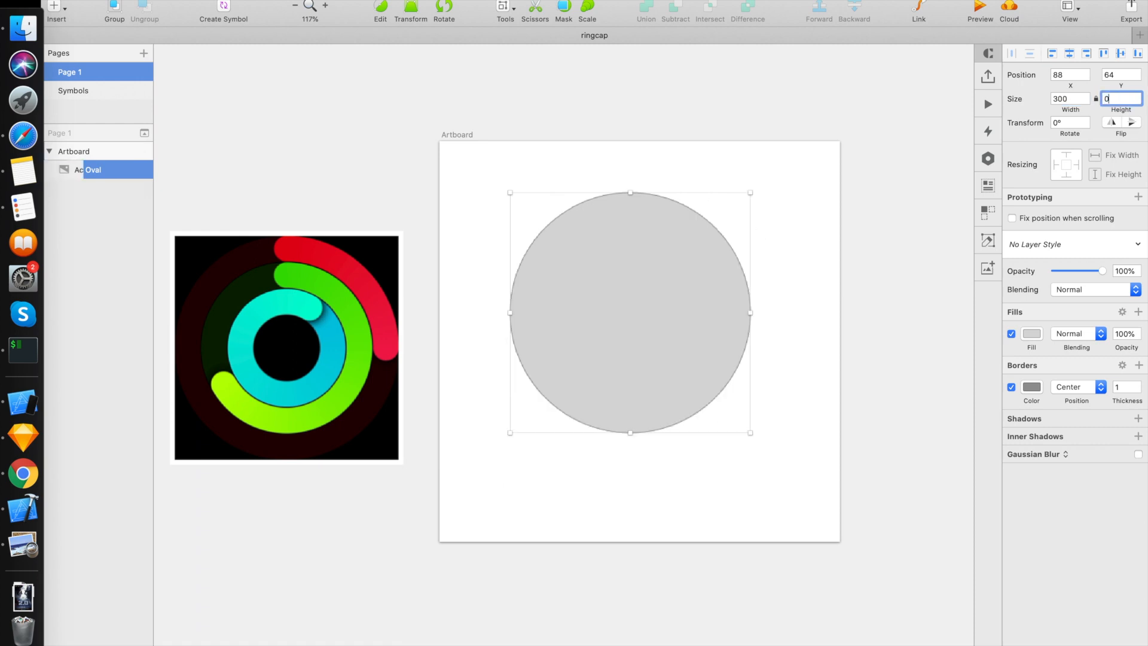
text(00)
key(Return)
Step: Turn off the circle's fill and set its border thickness to 30
click(1012, 334)
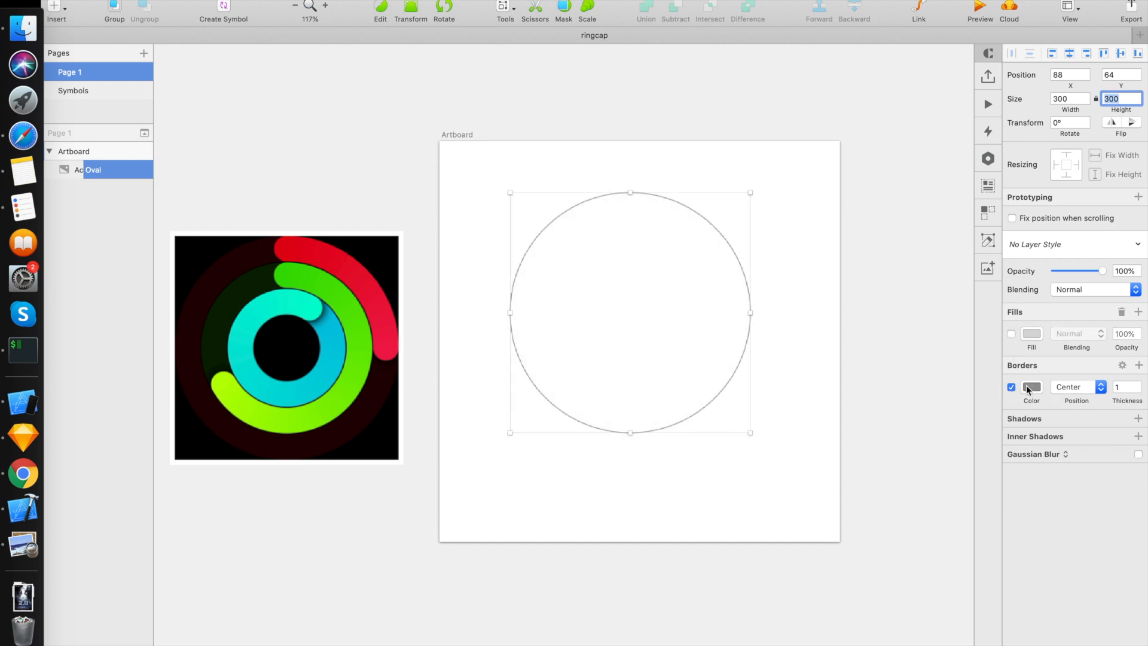
click(1124, 387)
text(30)
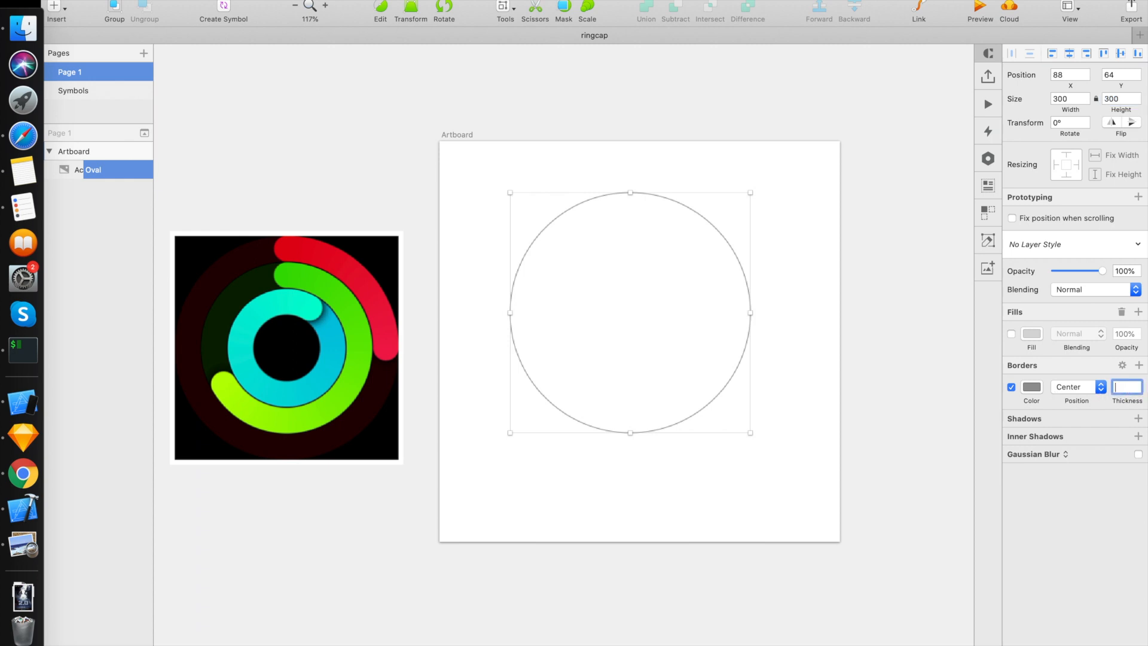
key(Return)
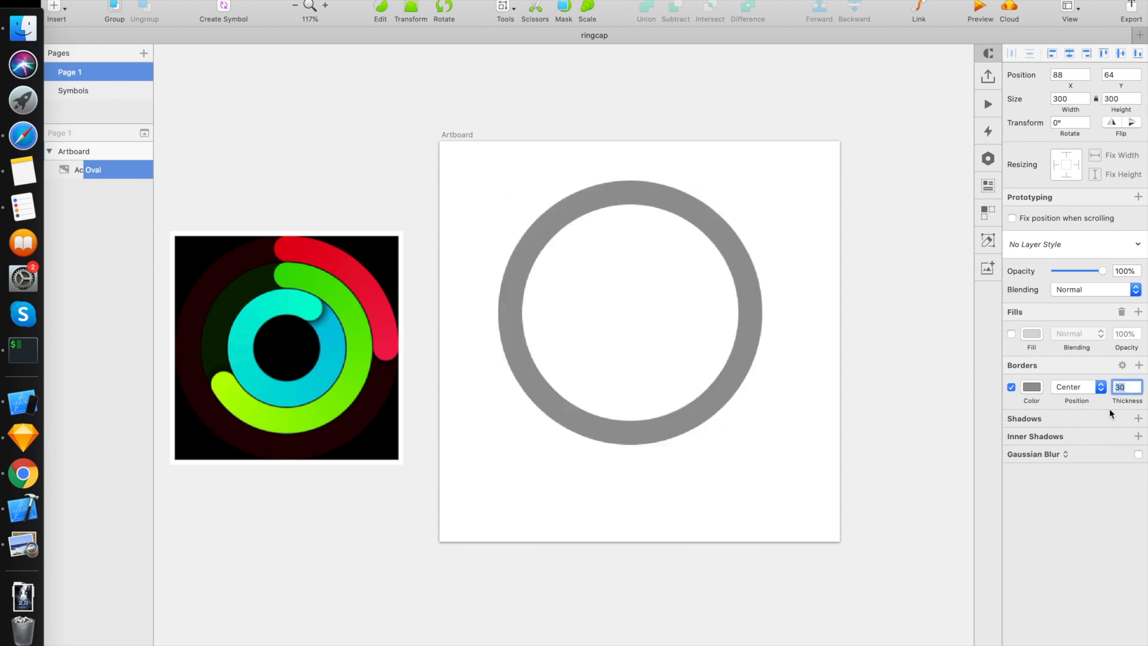
Step: Set the ring's border color to red by sampling the red ring in the reference image
click(1034, 387)
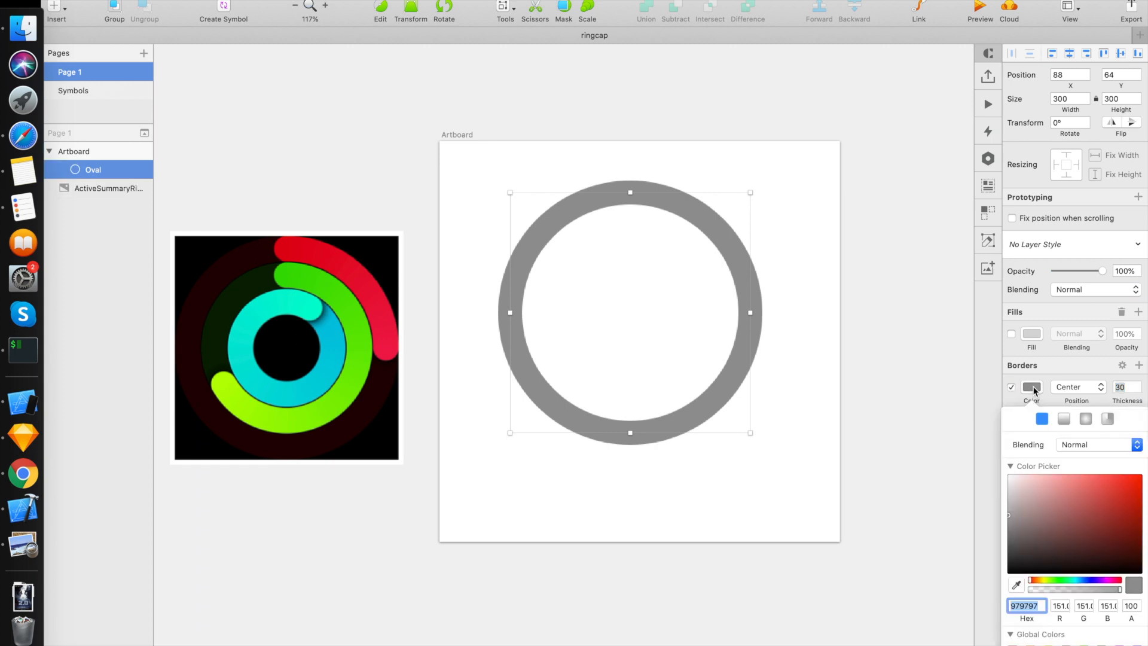
click(1017, 585)
click(316, 251)
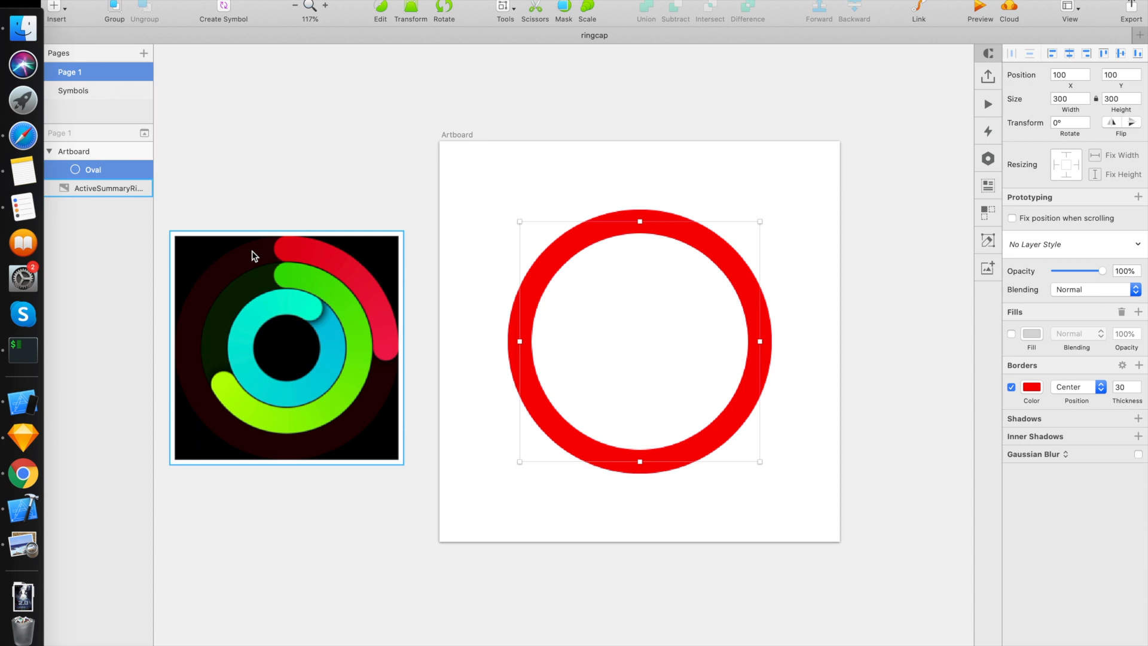
Step: Rename the ring layer foreground and duplicate it, naming the lower copy background
double_click(90, 170)
text(foreground)
key(Return)
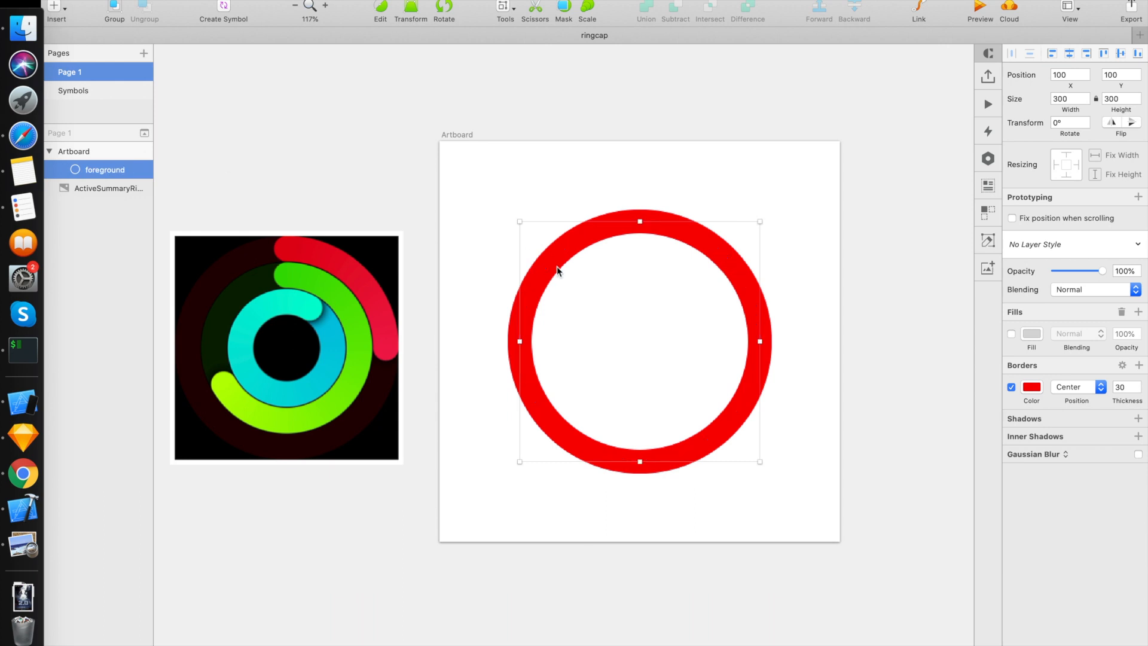
key(super+d)
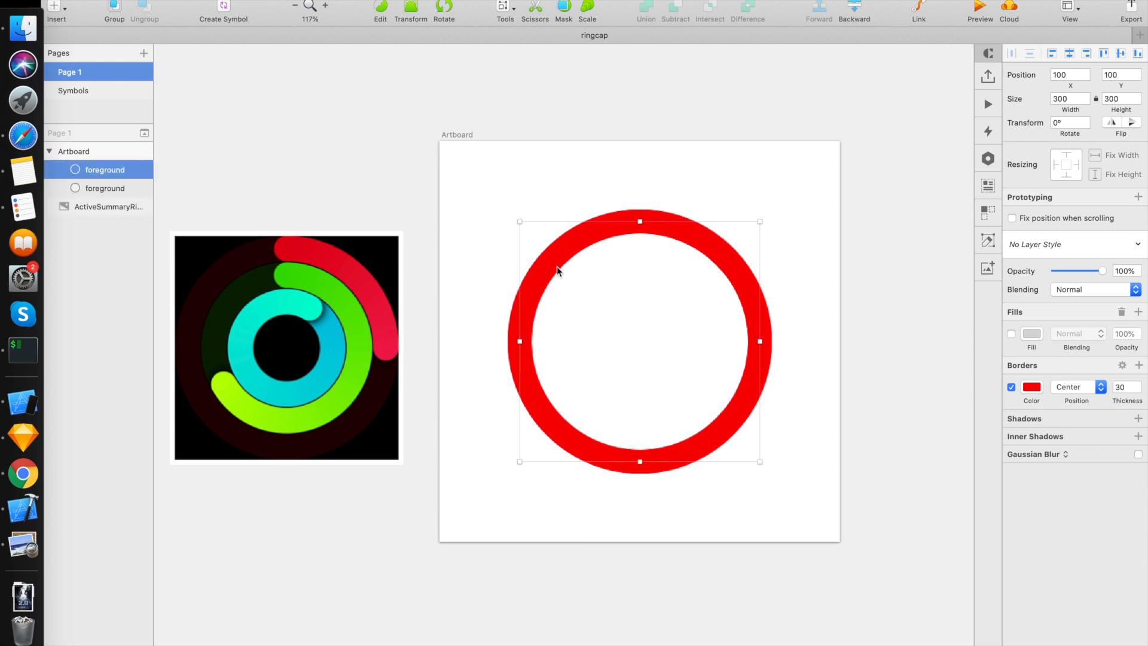
click(563, 562)
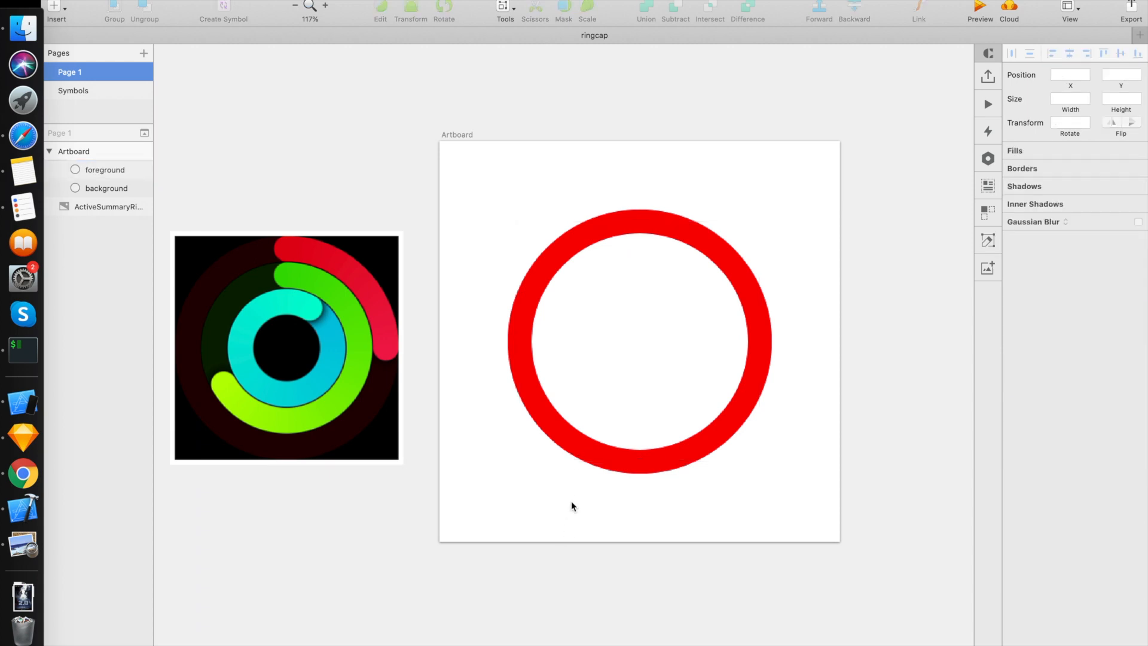
Step: Add a point on the foreground ring's upper-right curve and cut away every segment except the arc from the top to that point
double_click(568, 436)
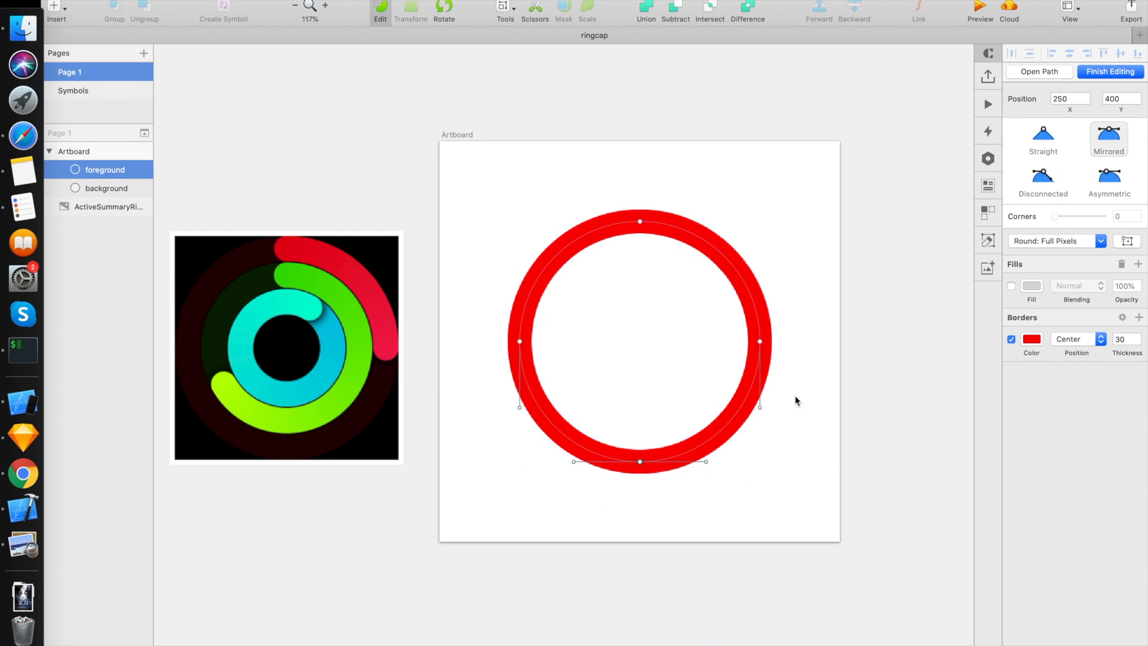
click(754, 309)
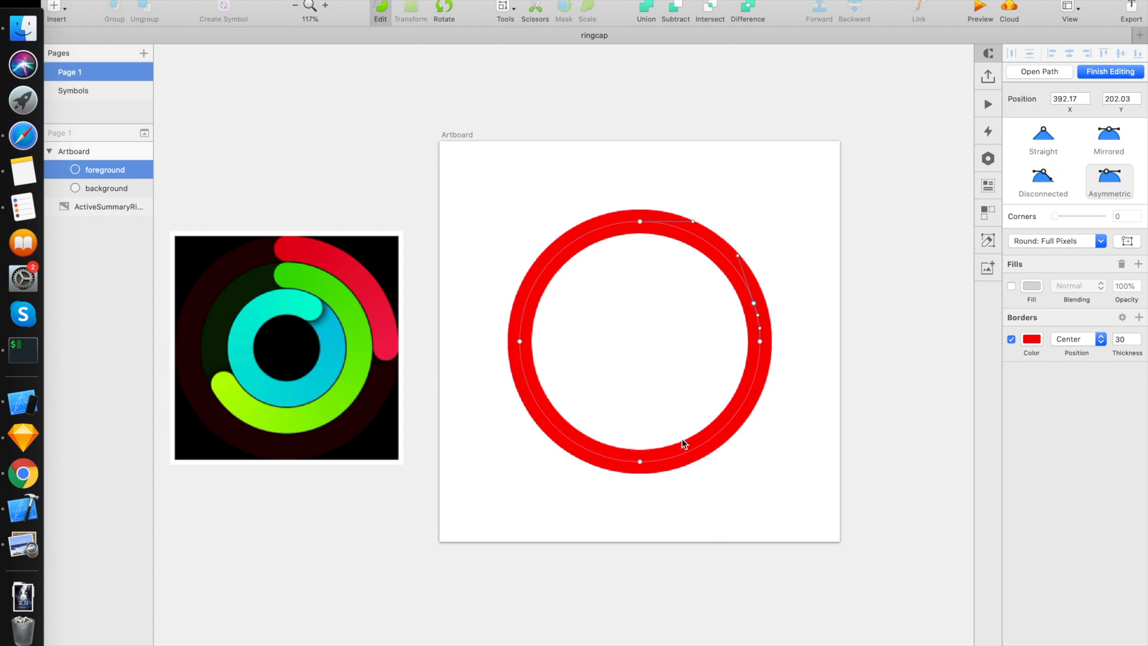
click(531, 10)
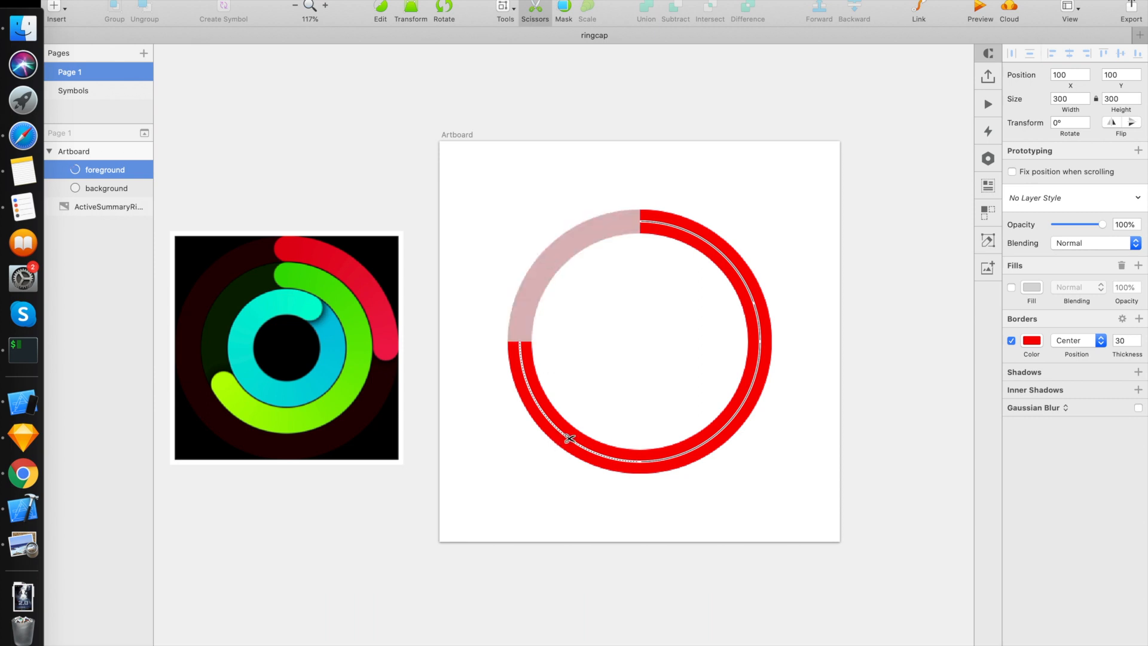
click(565, 440)
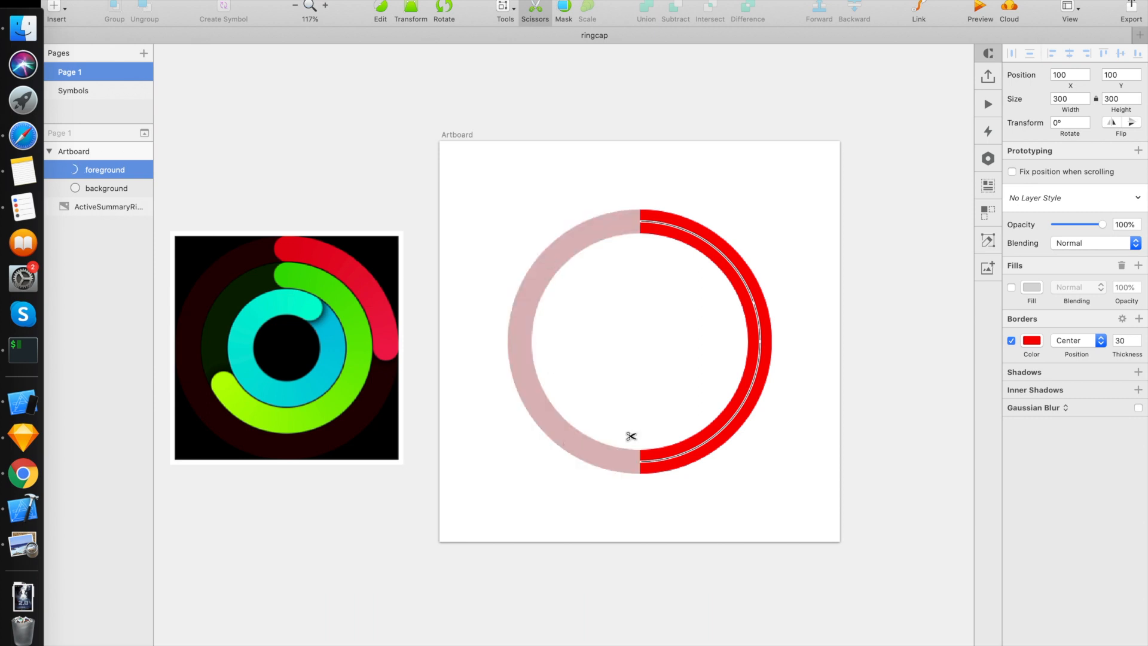
click(742, 403)
click(754, 317)
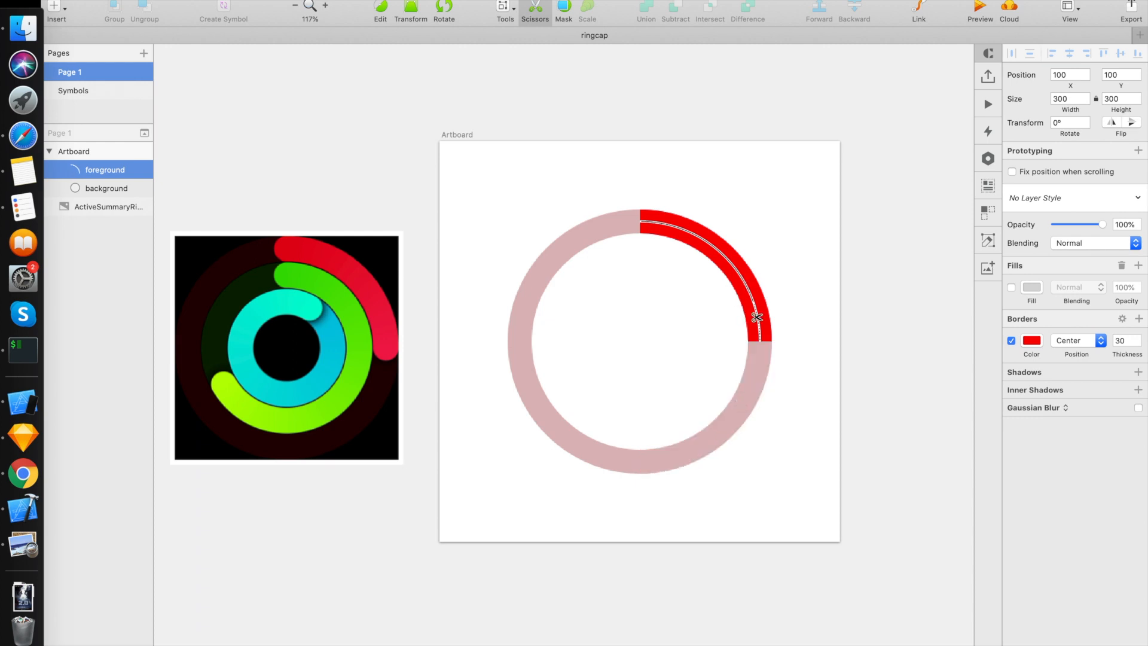
key(Escape)
click(810, 298)
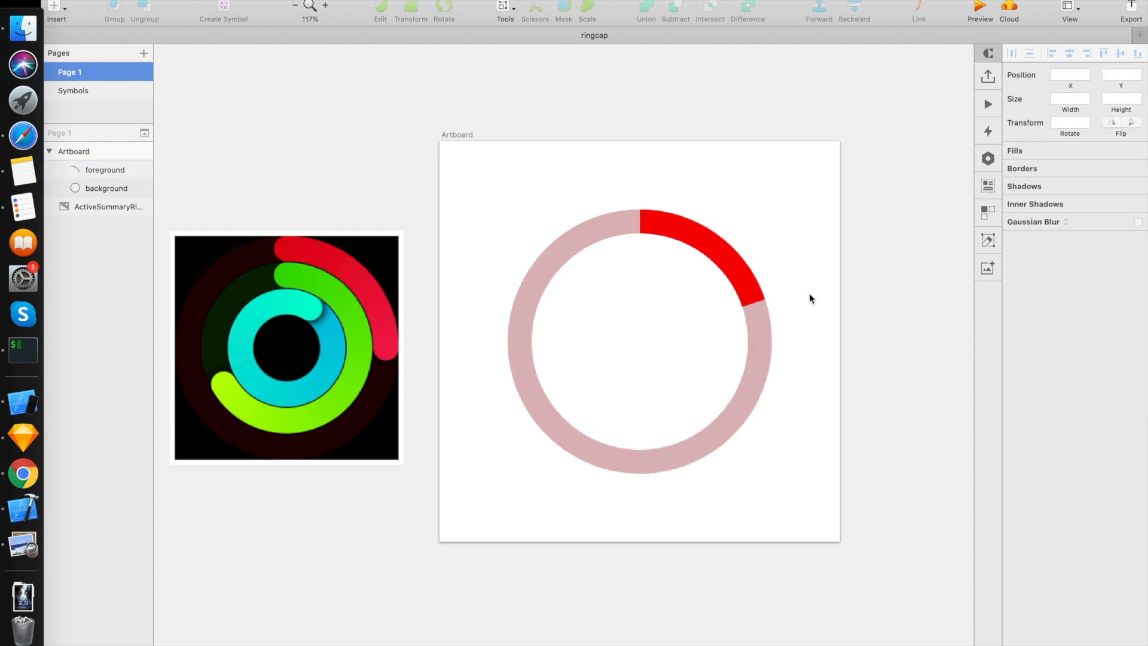
Step: Give the foreground arc's border rounded ends
click(746, 278)
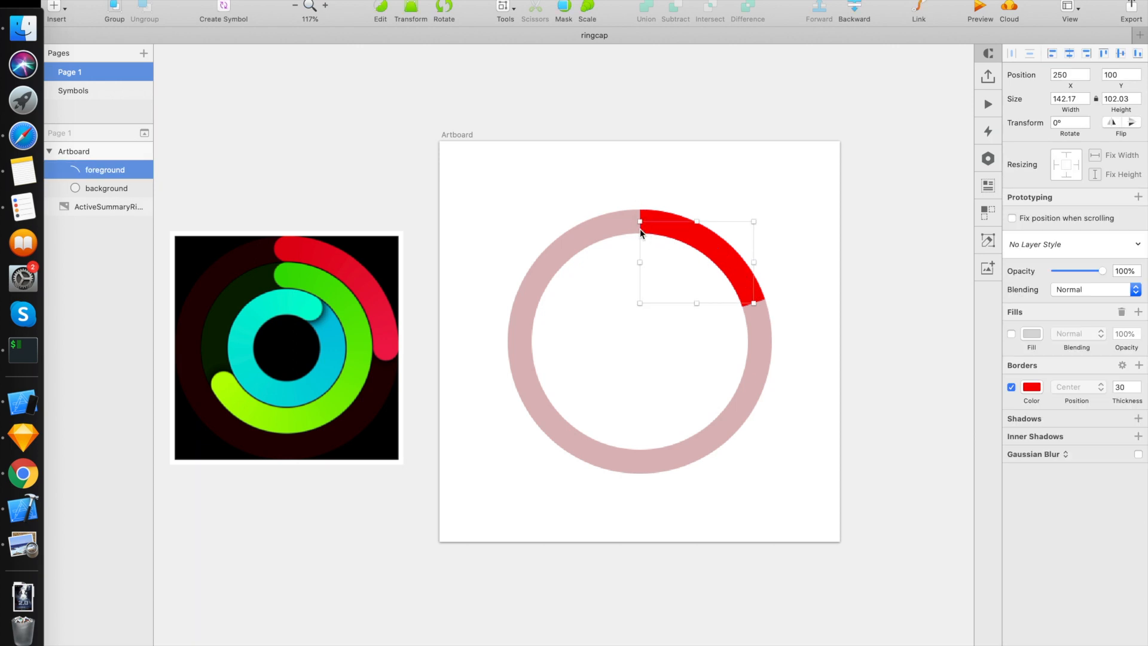
click(1122, 365)
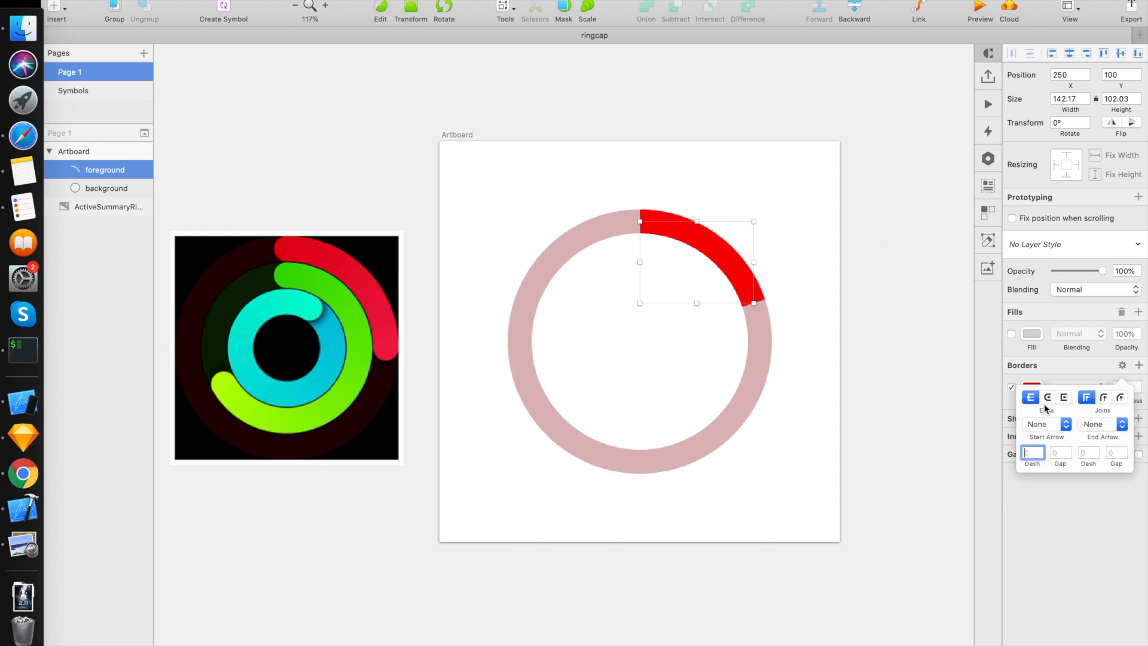
click(1049, 398)
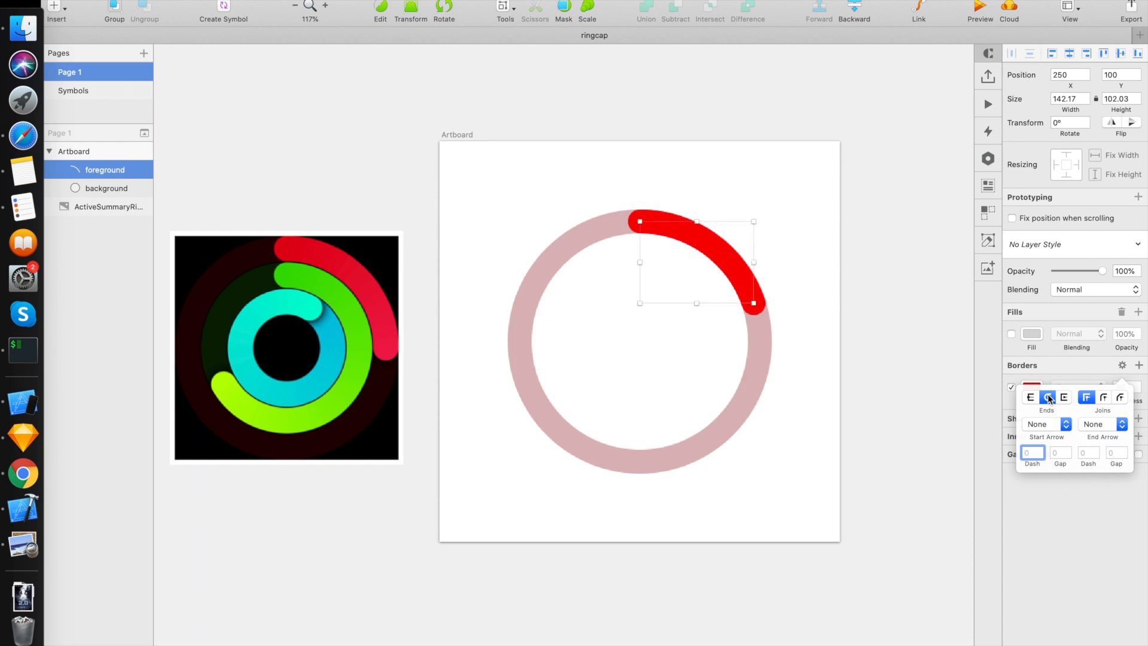
click(741, 526)
click(740, 527)
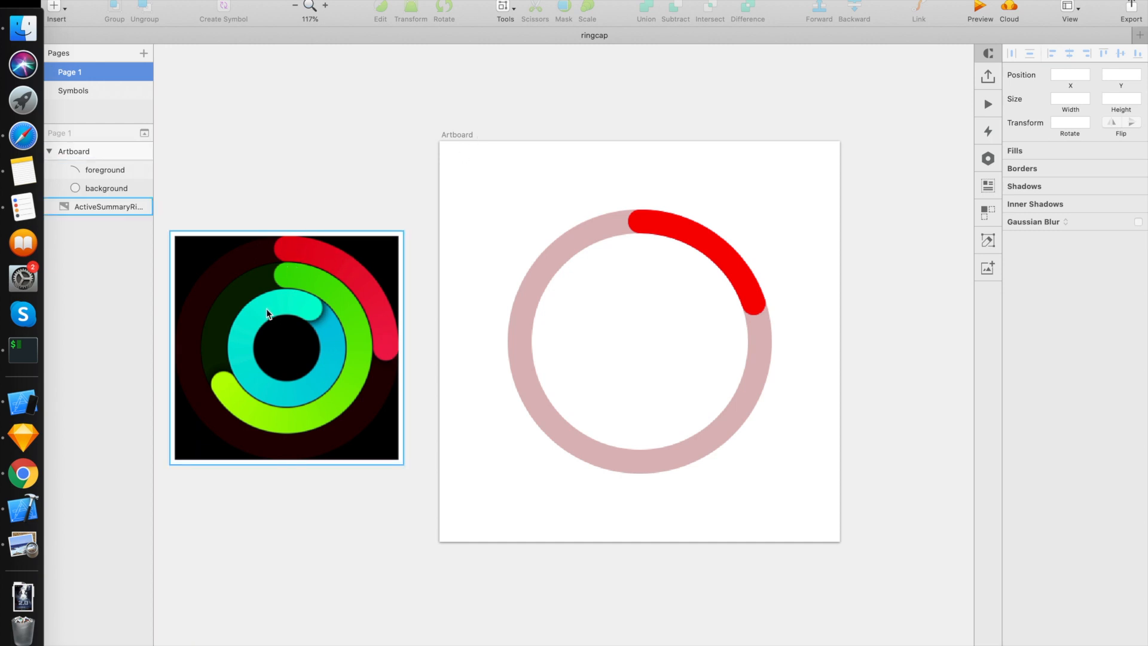
Step: Group the foreground and background layers and lock the group
click(99, 170)
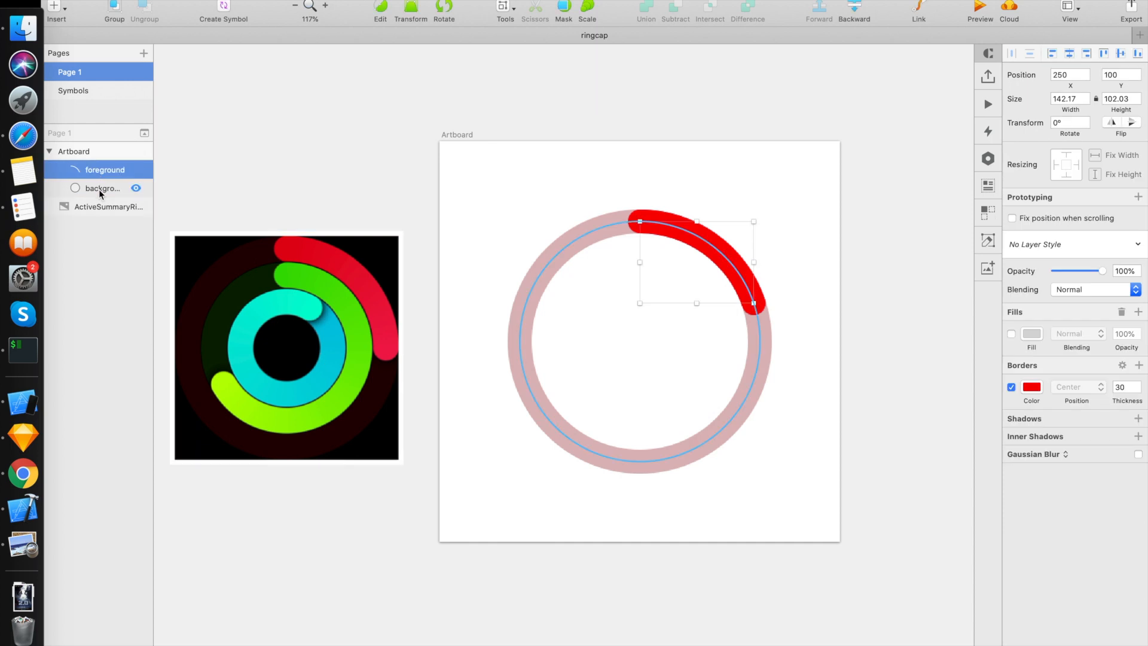
shift+click(101, 189)
right_click(100, 172)
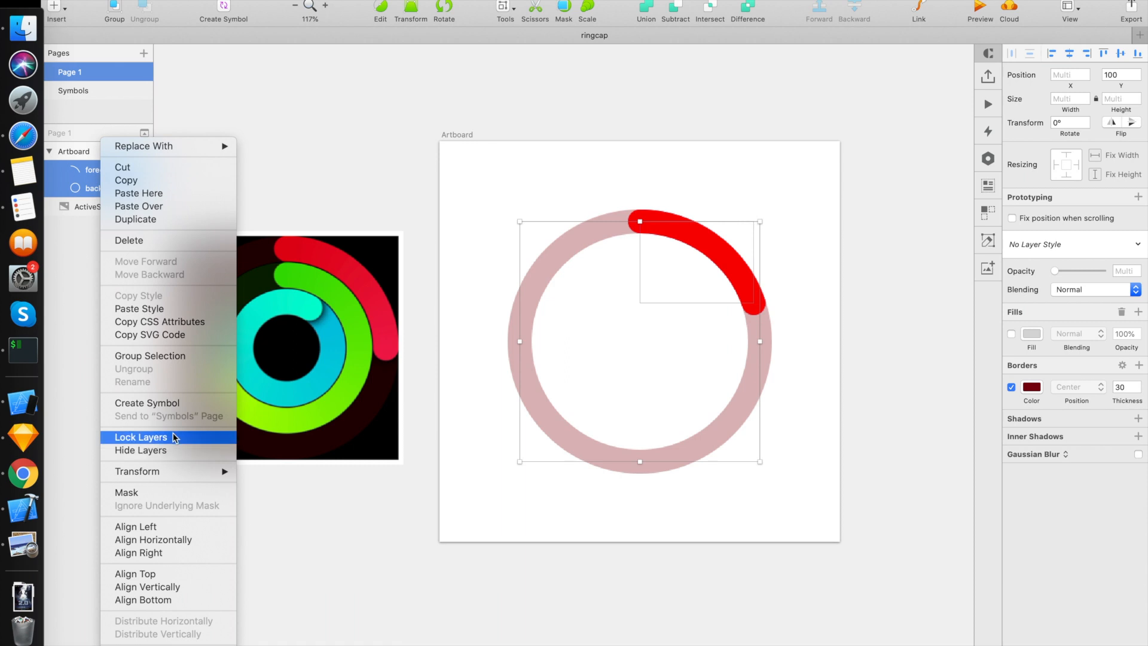
click(159, 357)
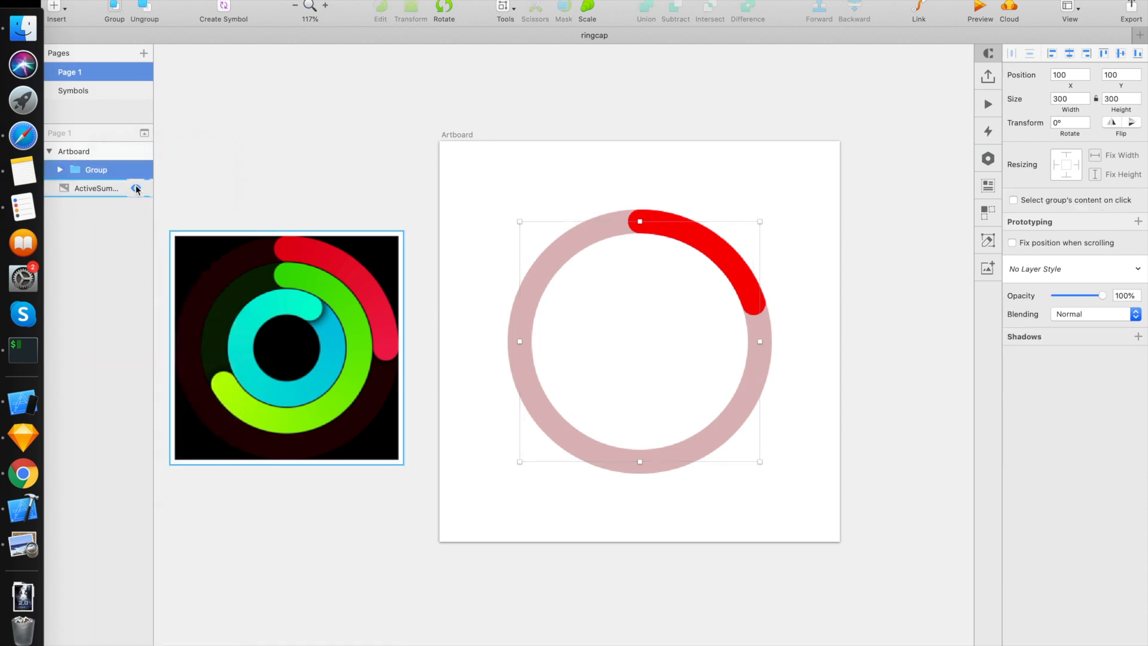
right_click(123, 170)
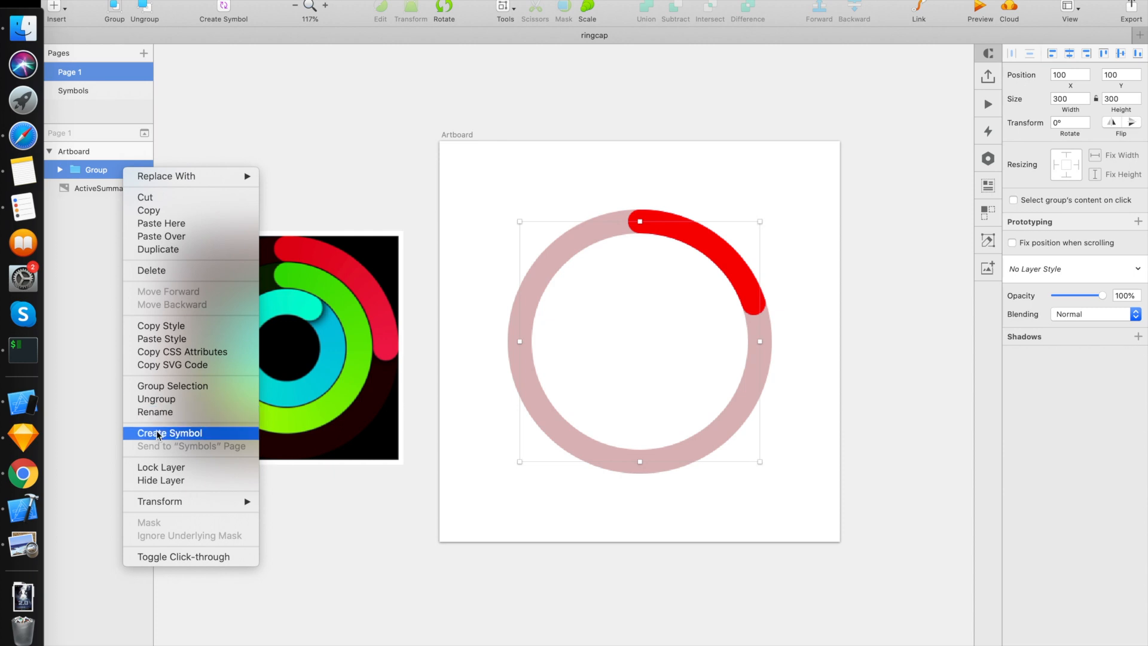
click(159, 468)
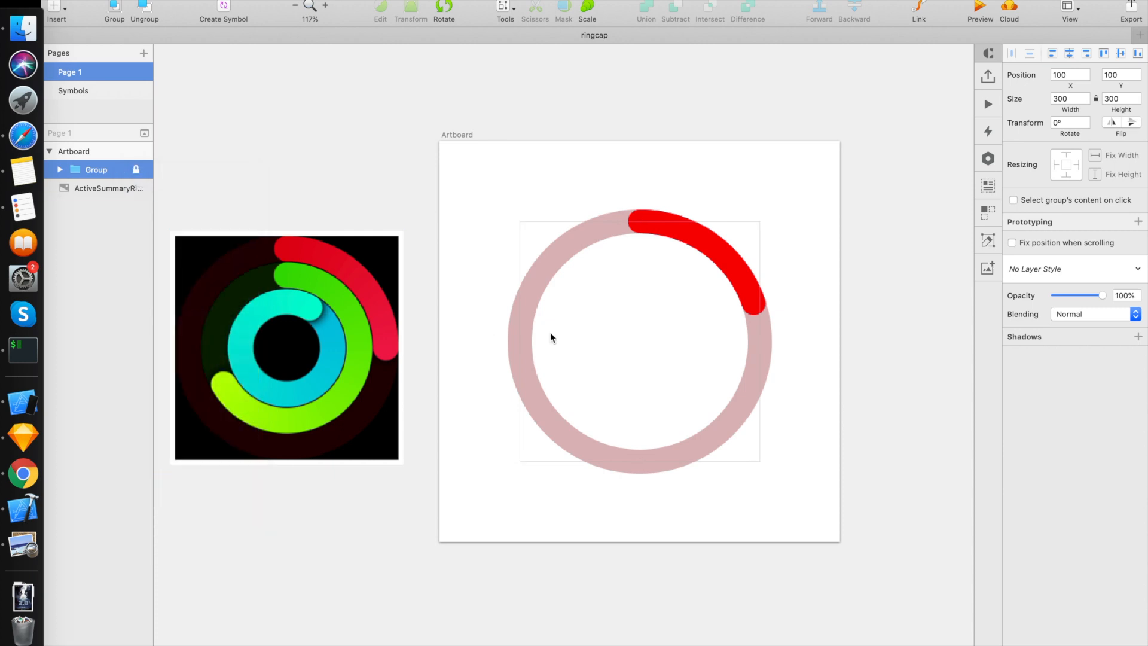
click(578, 336)
Step: Draw an oval about 109 by 105 px inside the red ring
click(55, 9)
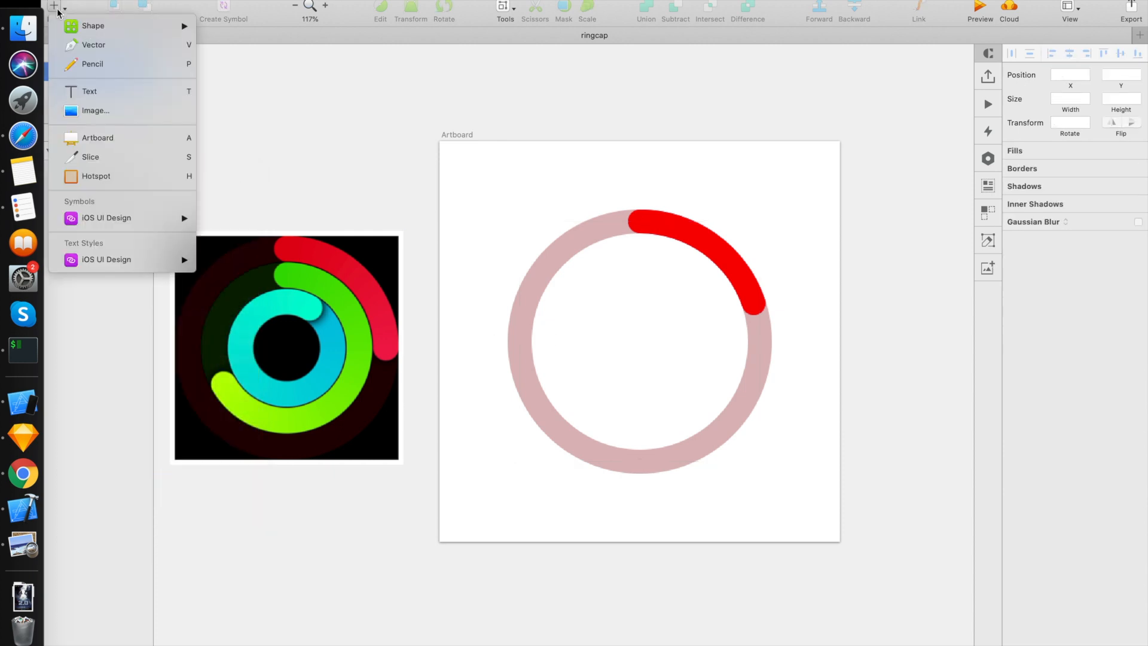
mouse_move(99, 29)
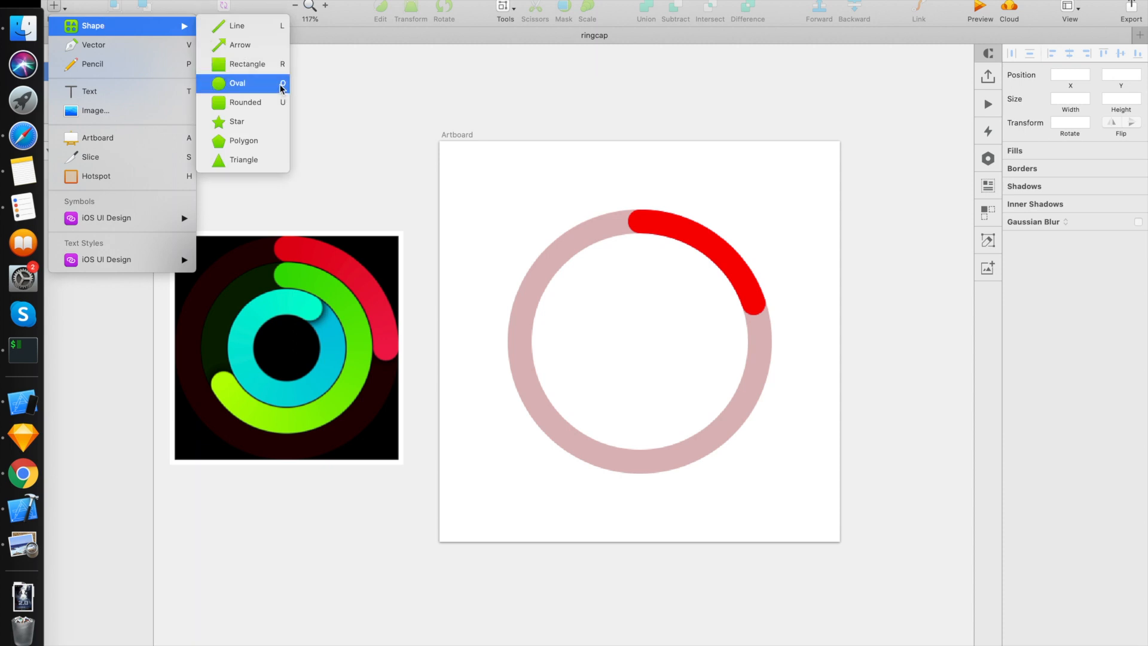
click(263, 84)
mouse_move(575, 283)
mouse_down()
mouse_move(646, 338)
mouse_move(662, 367)
mouse_up()
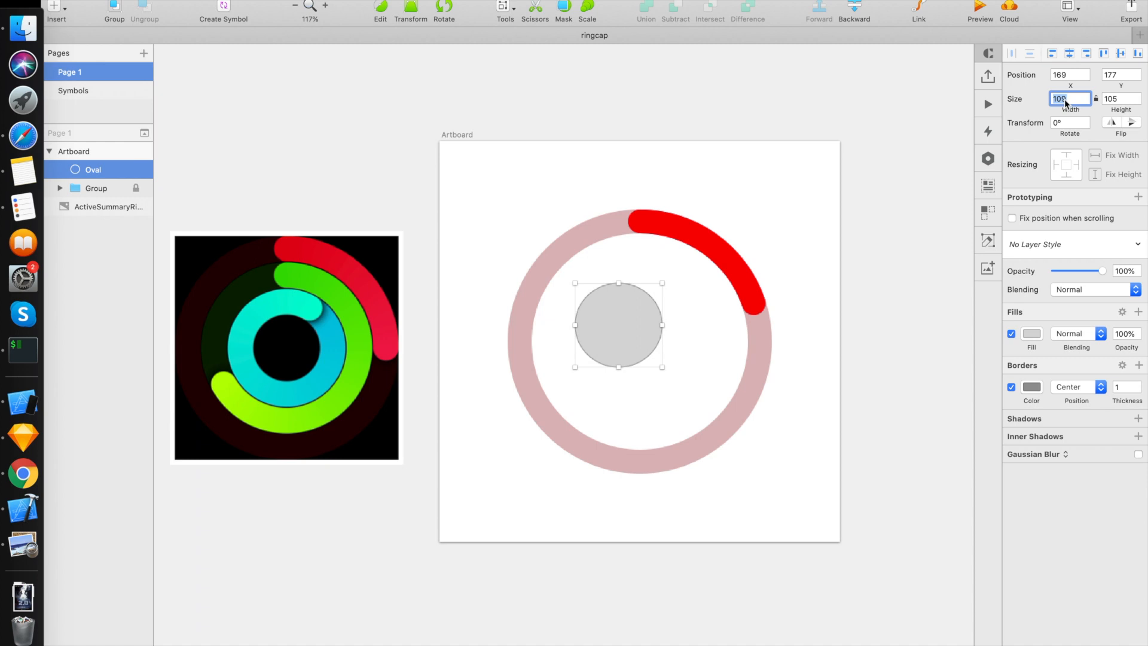
Step: Set the new oval's size to 230 by 230 and center it within the red ring
text(230)
key(Tab)
text(230)
key(Return)
drag(685, 348, 656, 313)
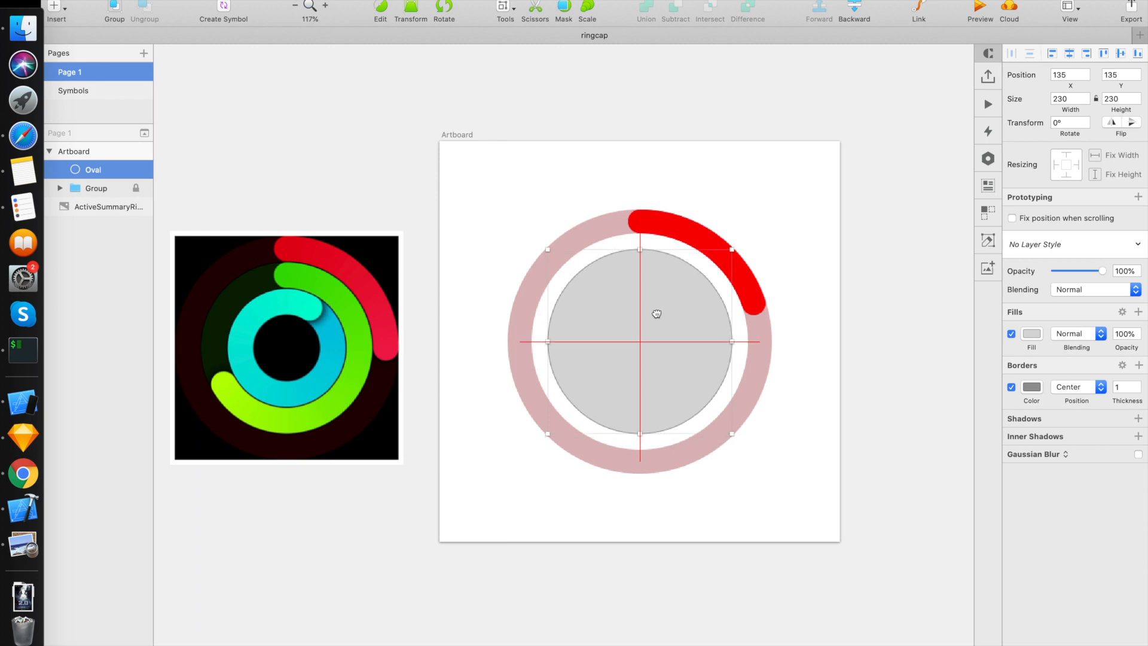
Step: Turn off the inner circle's fill and set its border thickness to 30
click(1009, 334)
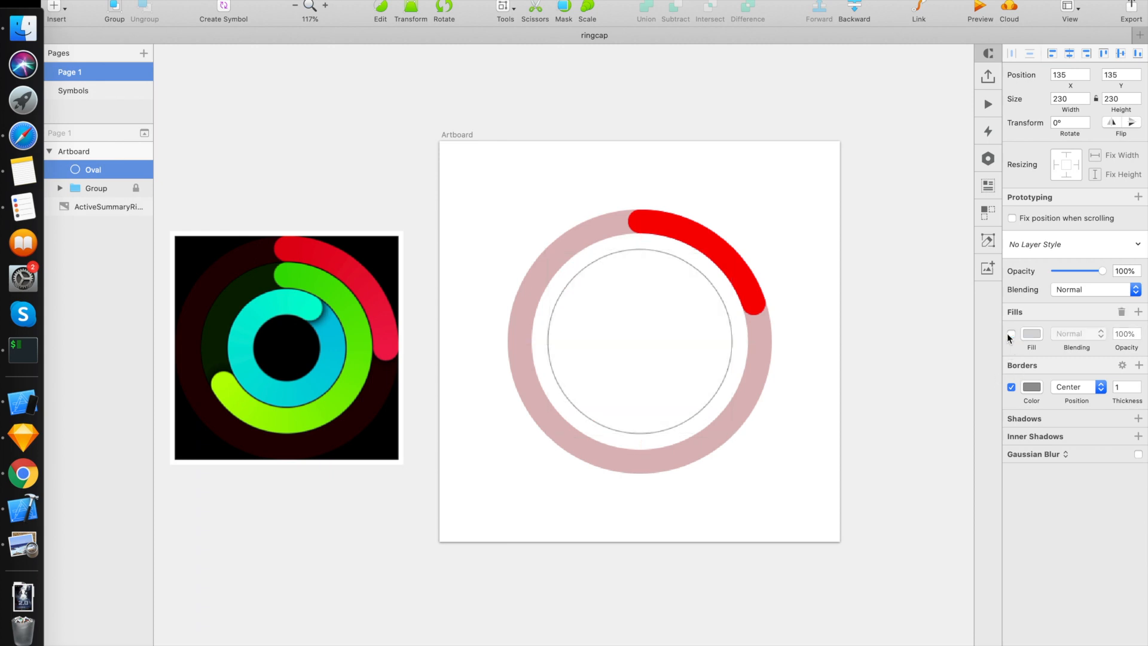
click(1123, 389)
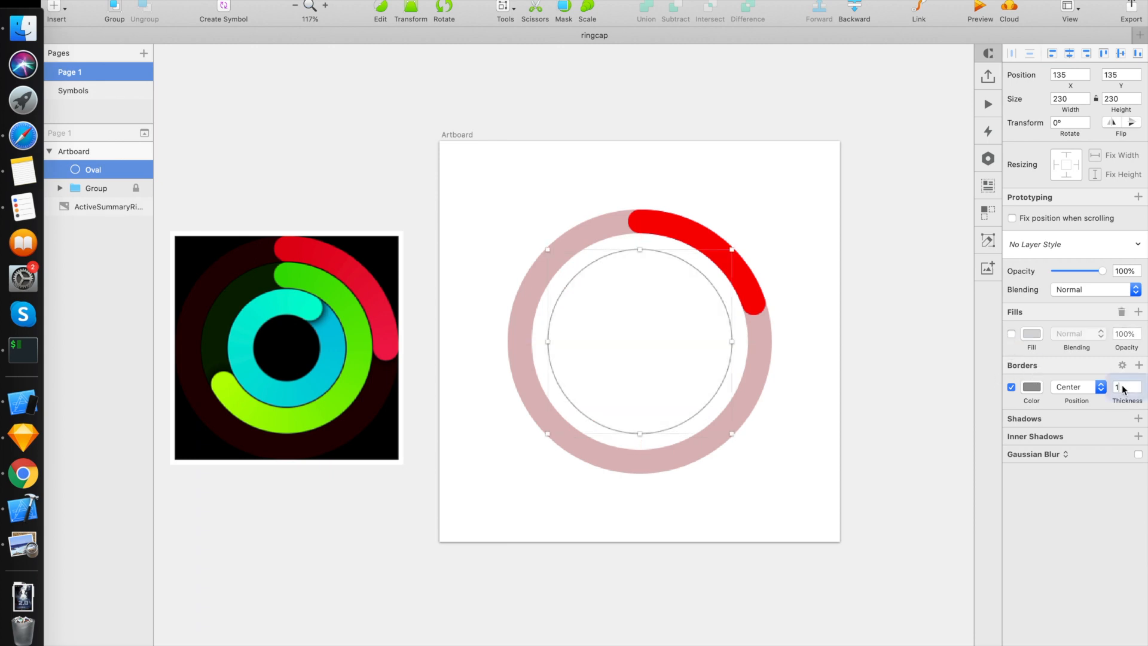
key(BackSpace)
text(30)
key(Return)
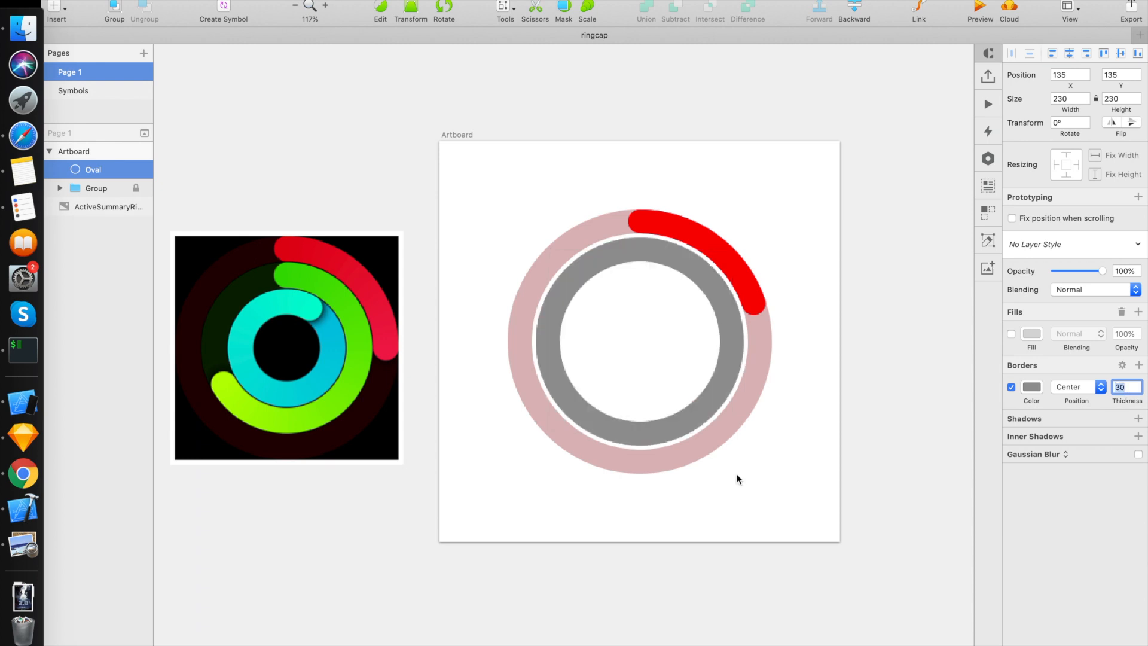
Step: Set the inner circle's border color to the cyan sampled from the inner ring of the reference image
click(1032, 387)
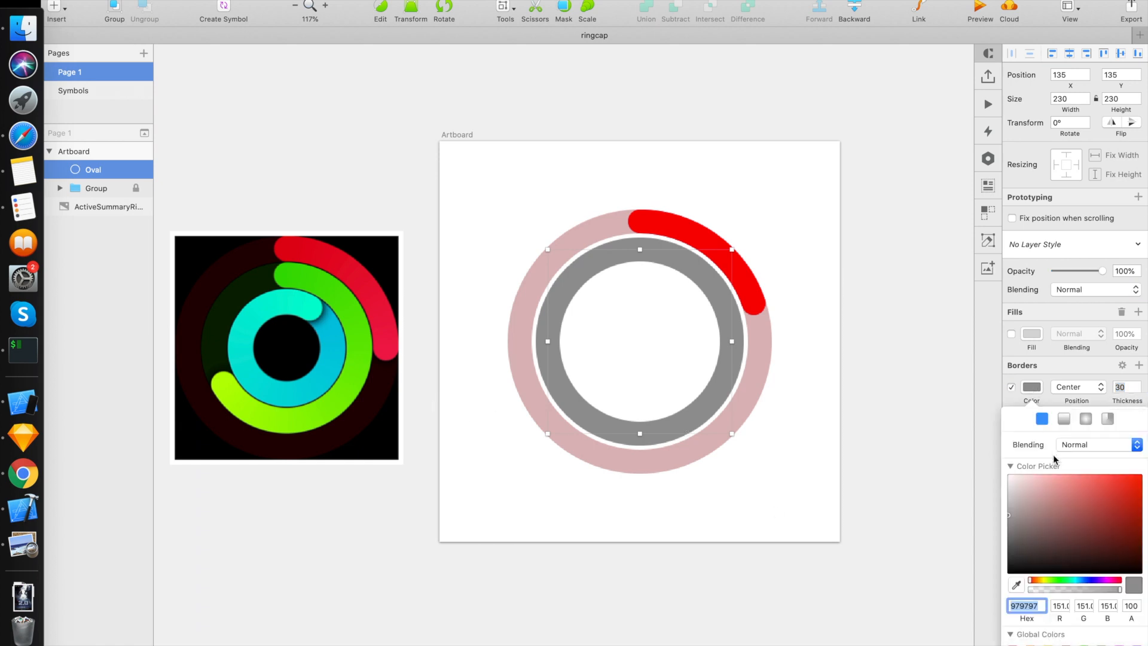
click(1016, 585)
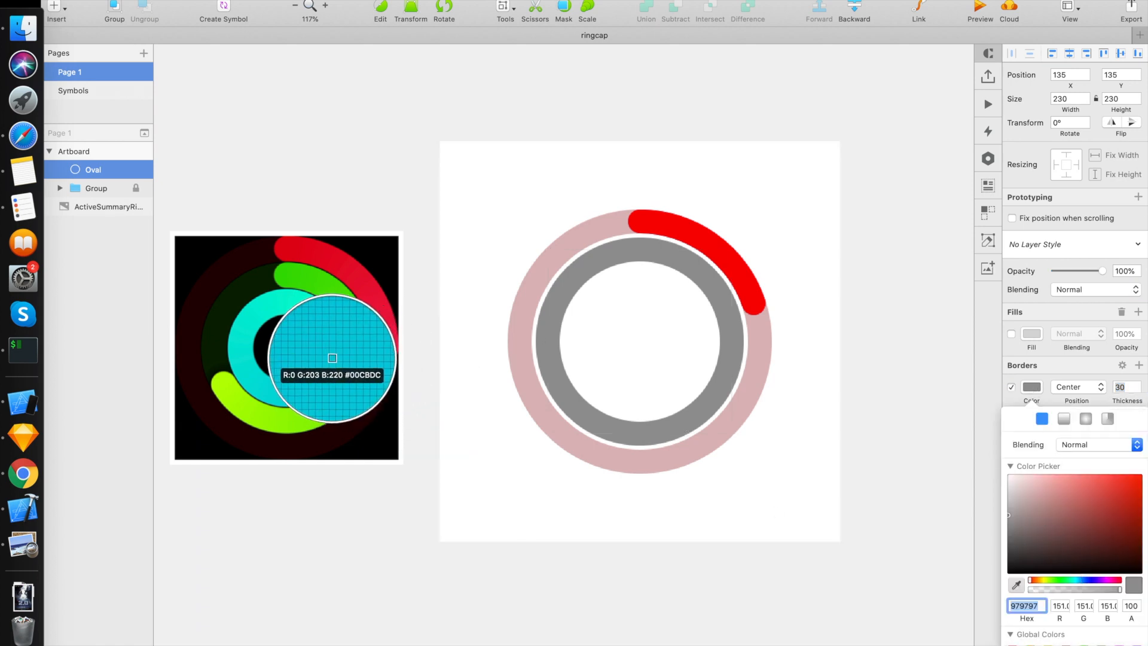
click(331, 361)
click(869, 278)
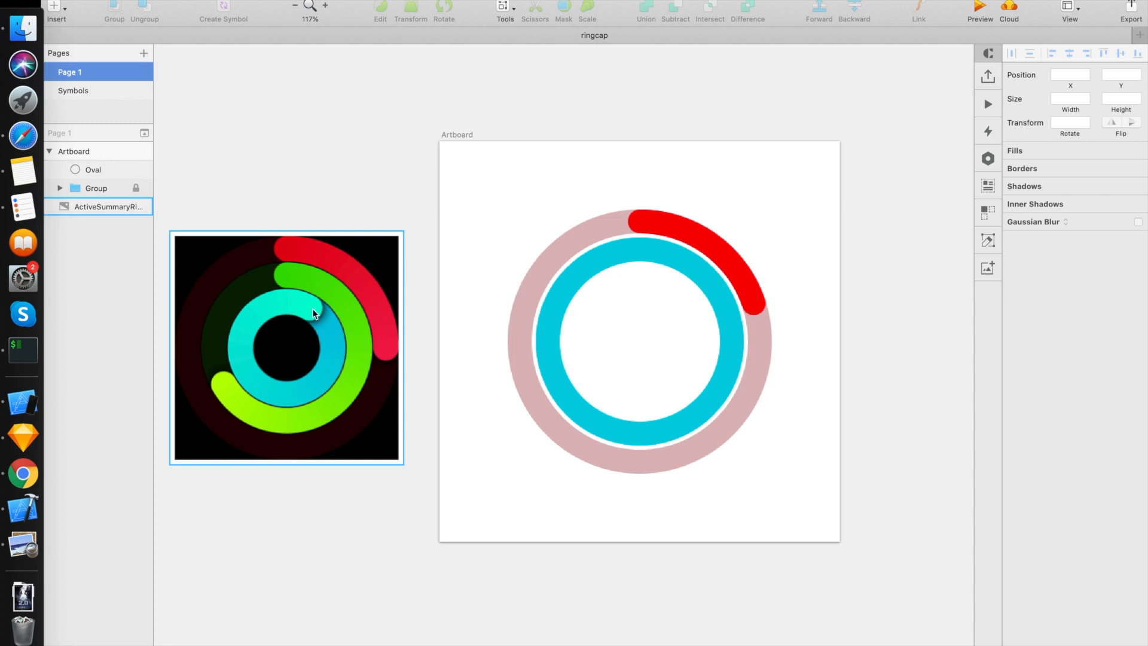
Step: Duplicate the cyan ring and rename the lower copy "foreground"
click(630, 256)
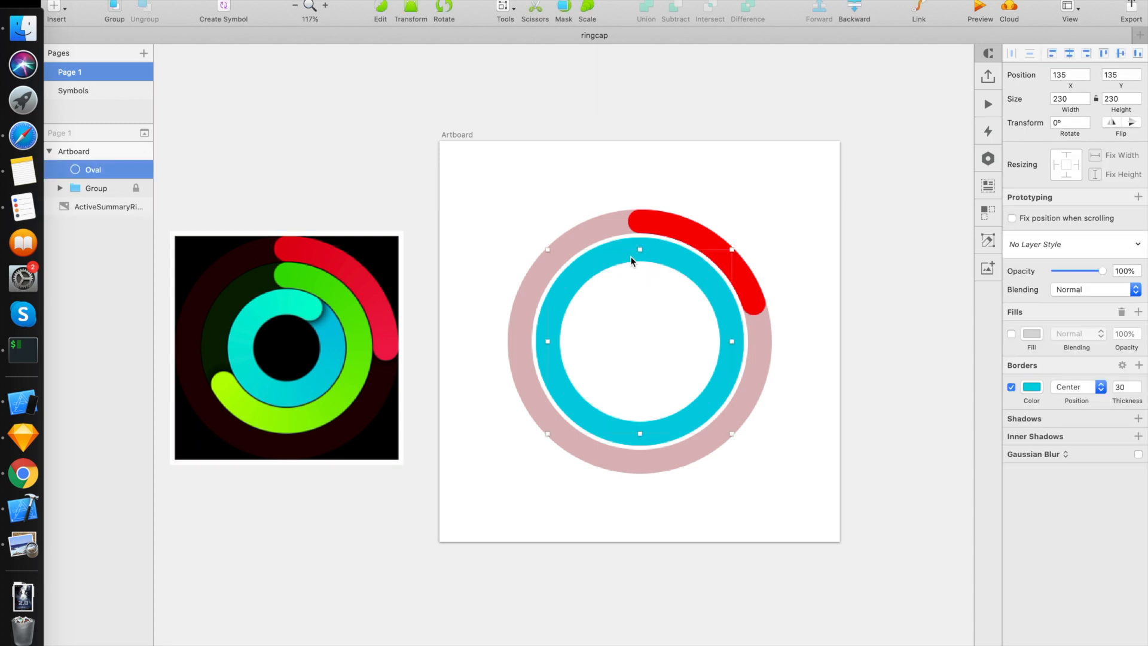
key(super+d)
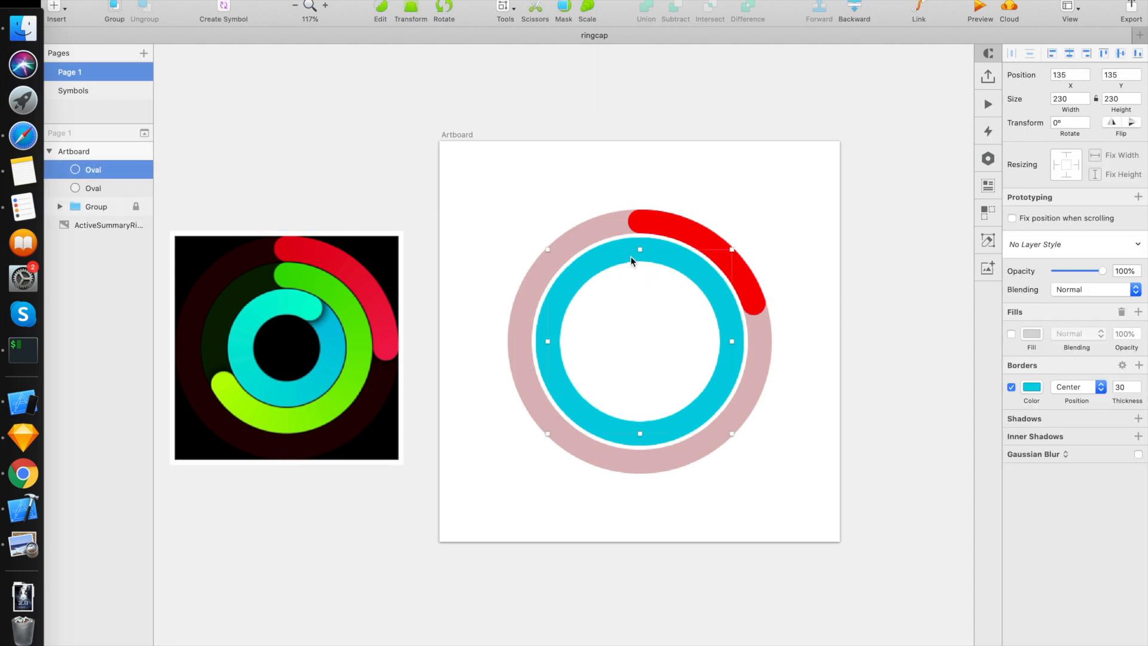
click(101, 191)
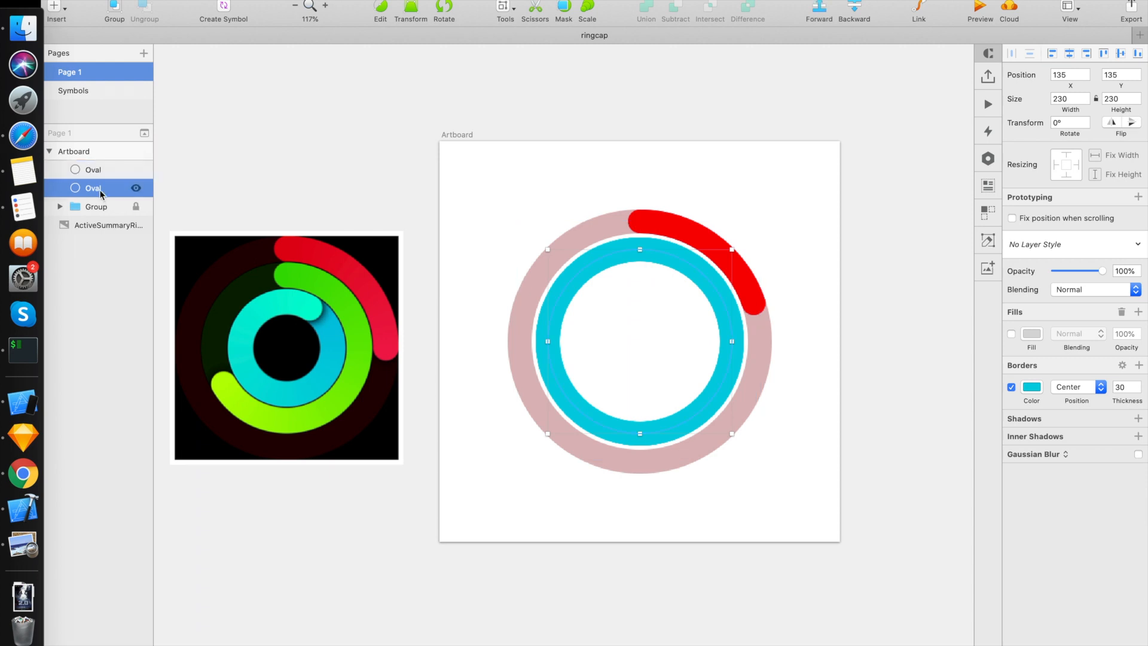
double_click(95, 189)
text(foreground)
key(Return)
Step: Rename the upper copy of the cyan ring "segmentedforeground"
click(93, 174)
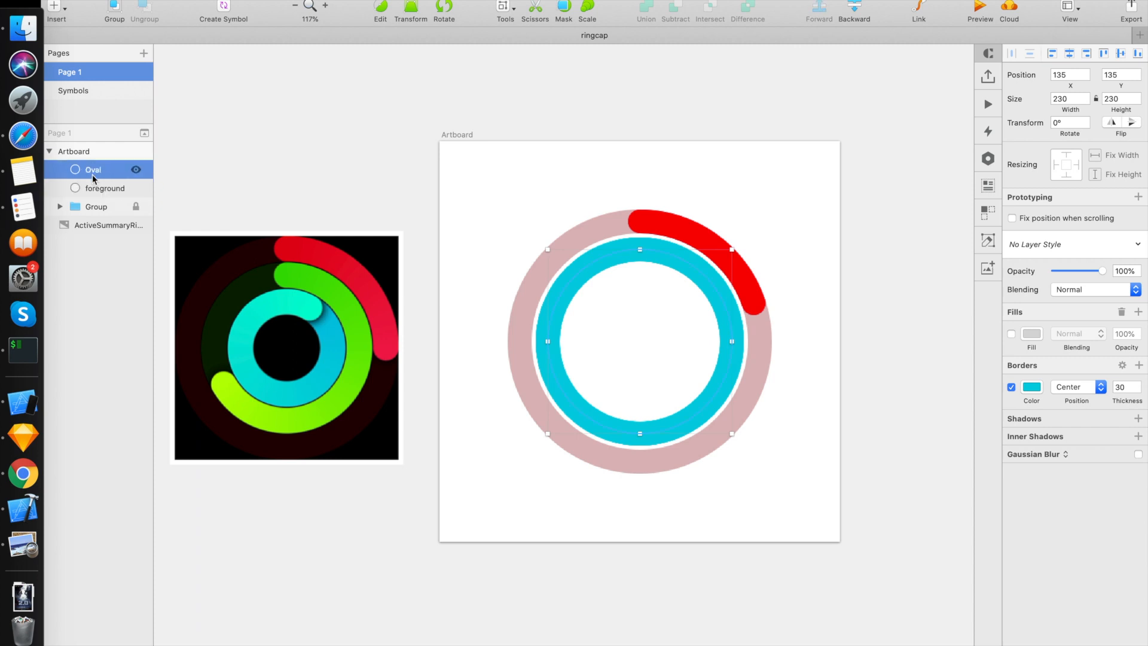
double_click(93, 169)
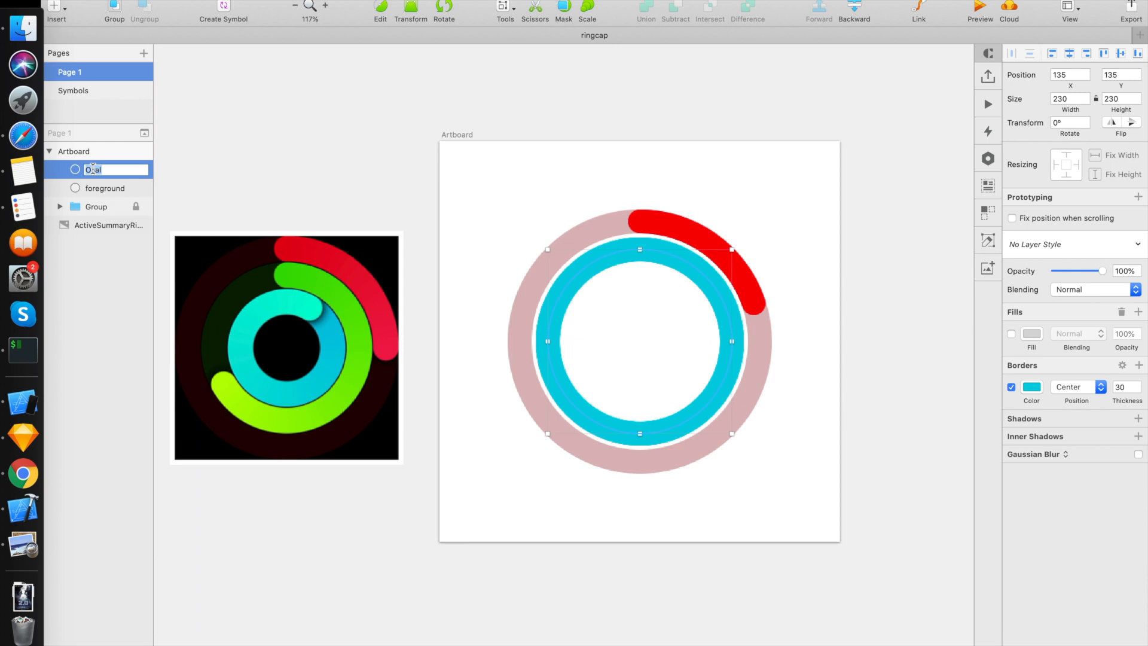
text(segmented)
text(fore)
text(gro)
text(und)
key(Return)
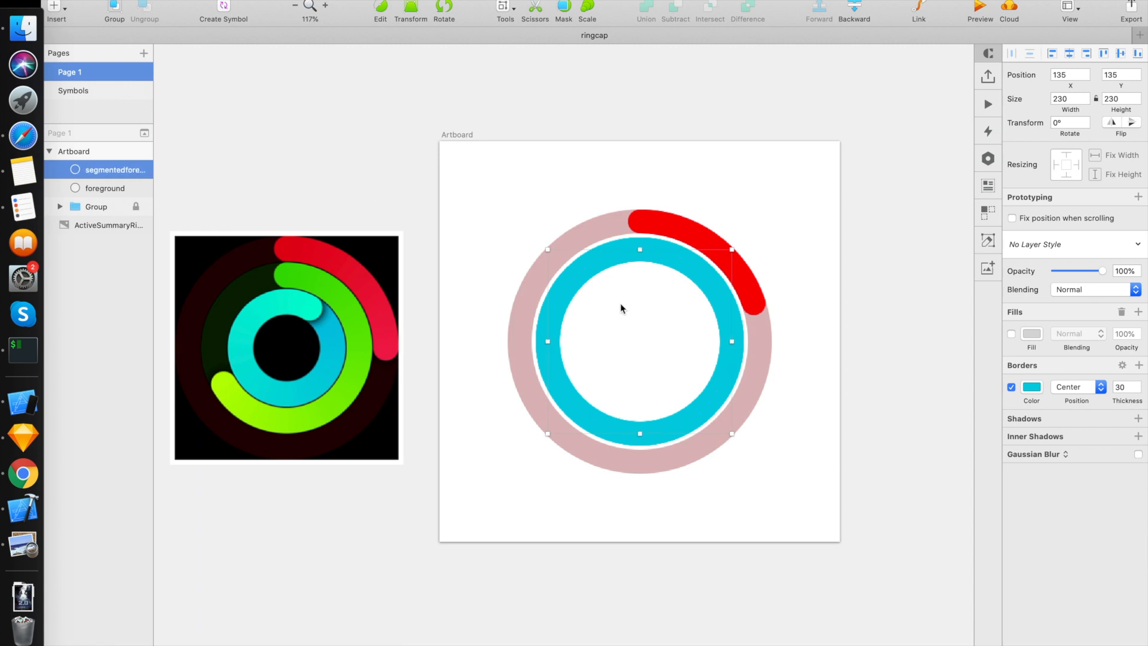
mouse_move(137, 192)
click(137, 189)
click(137, 189)
Step: Add a point just clockwise of the top of the segmentedforeground path and cut away all segments except the short arc between them
double_click(608, 257)
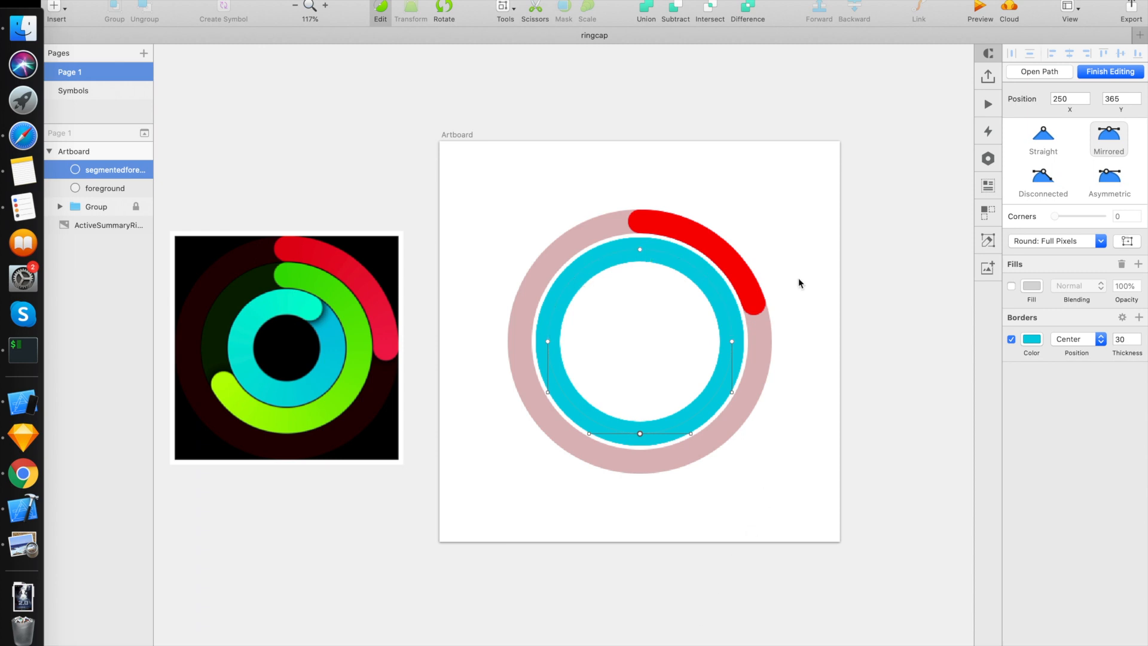
click(670, 256)
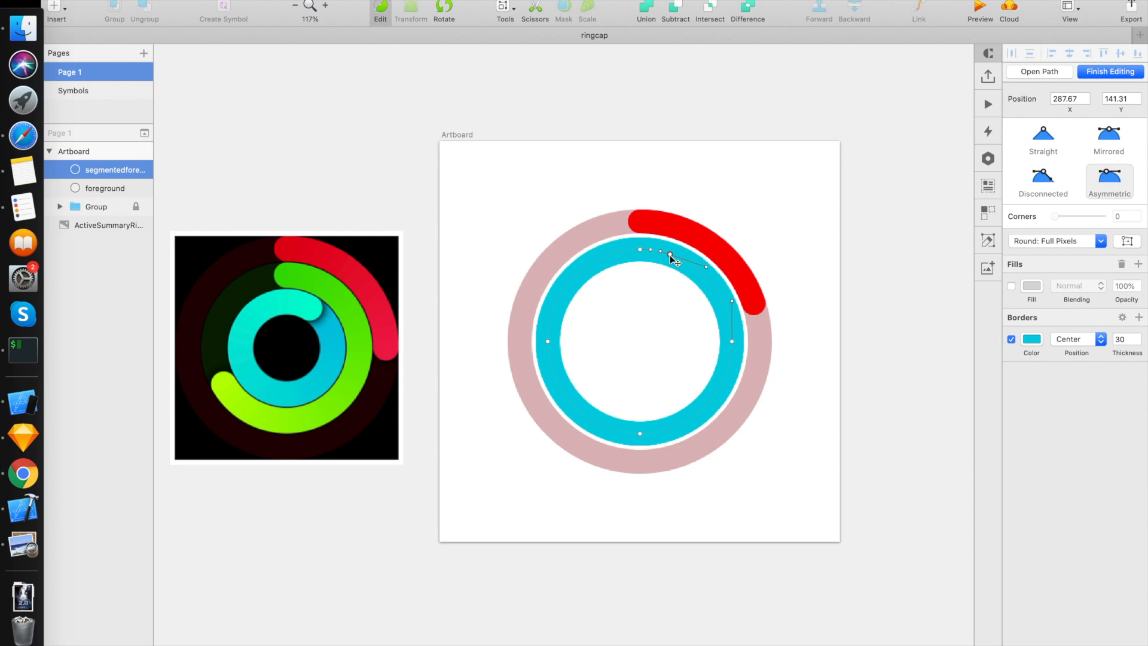
click(534, 12)
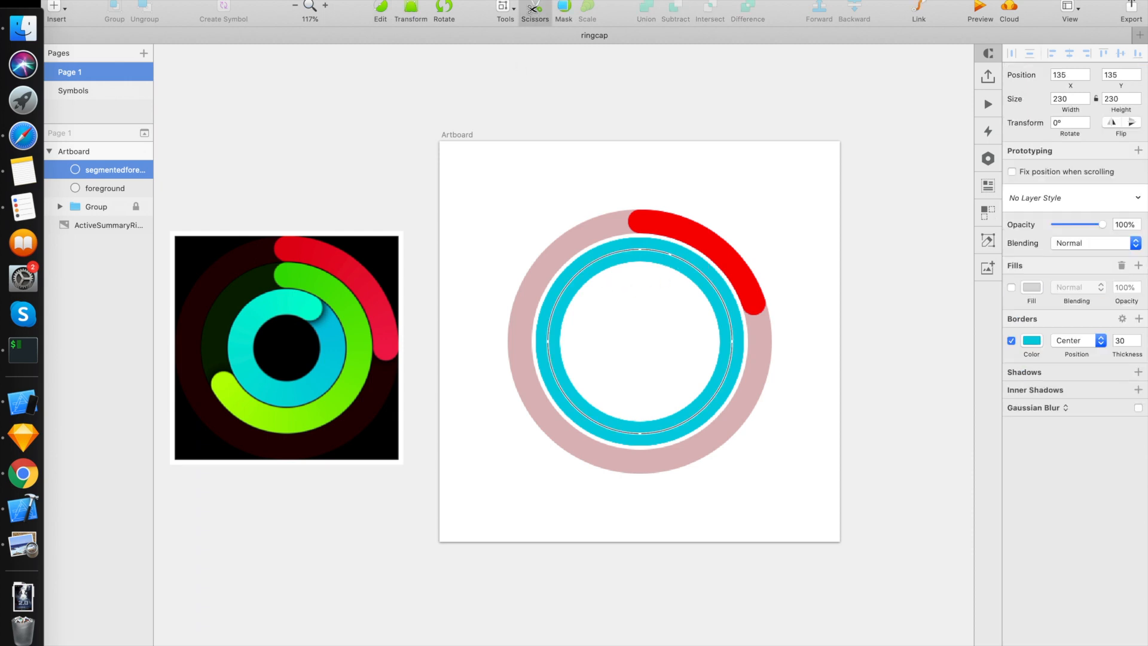
click(574, 273)
click(568, 401)
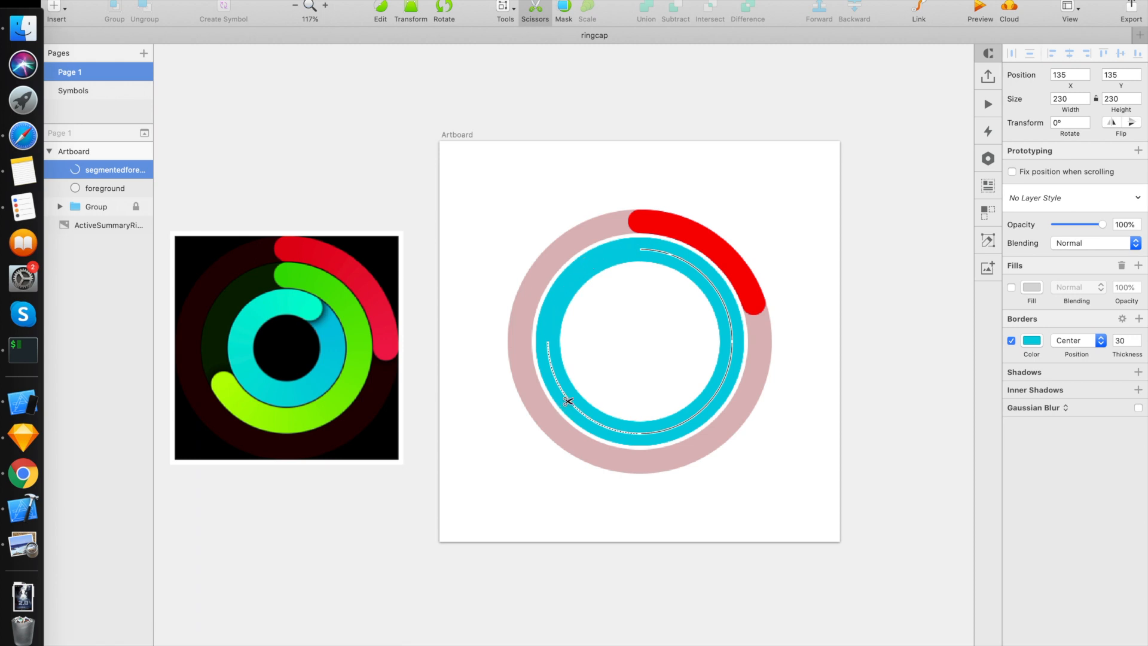
click(704, 402)
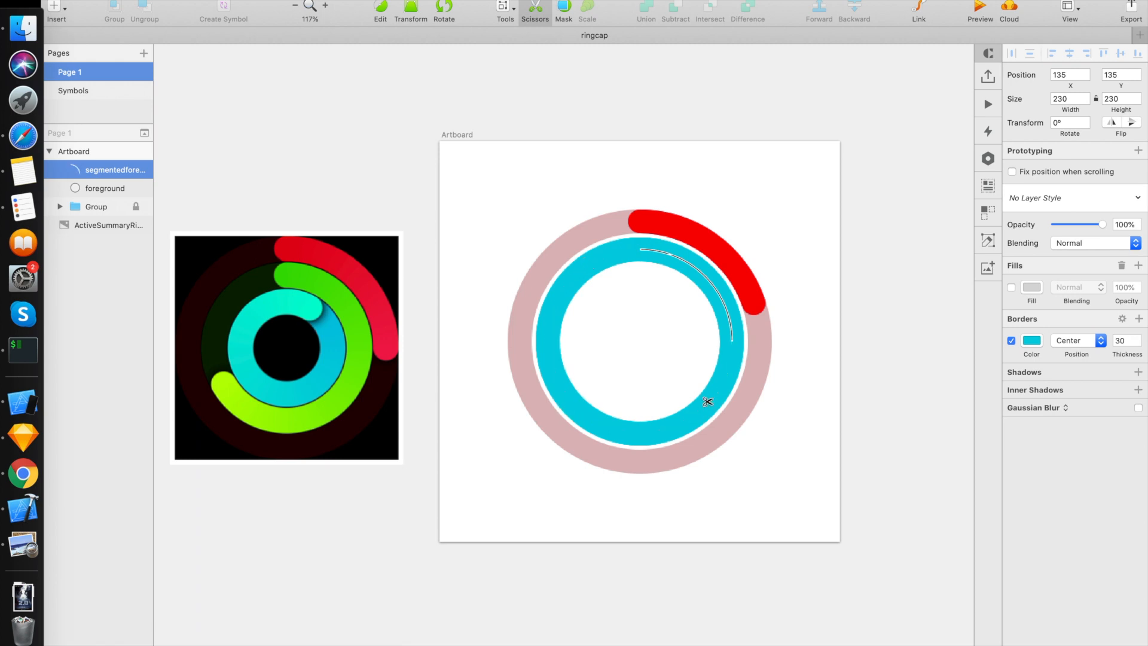
click(715, 290)
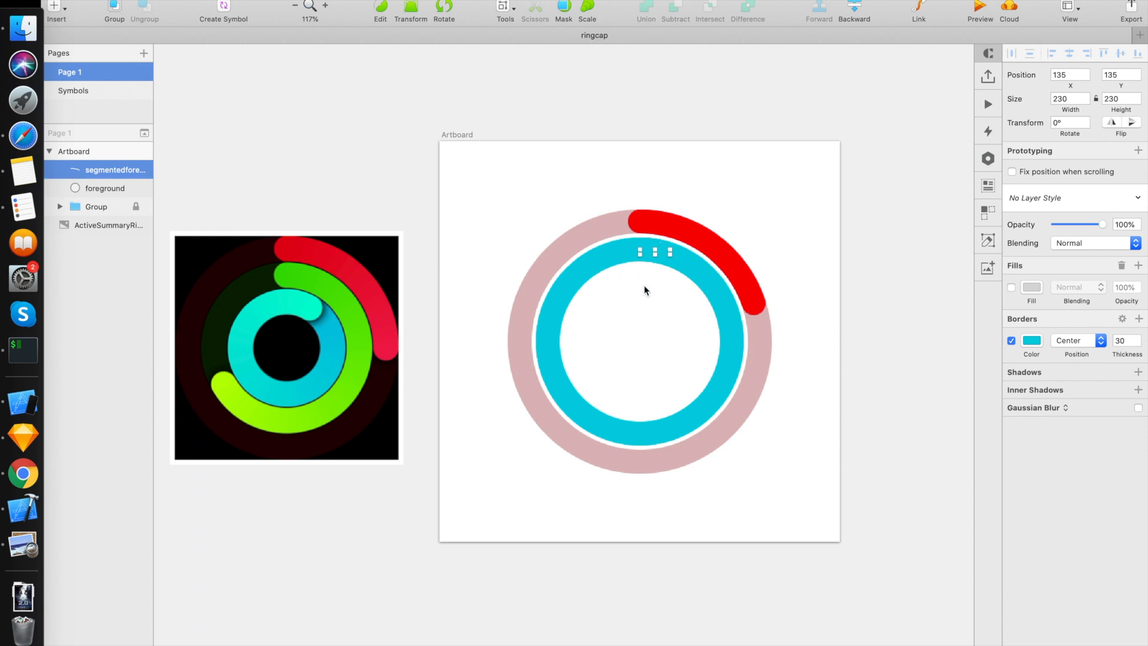
Step: Set the short arc's border color to the red D0021B
click(1032, 340)
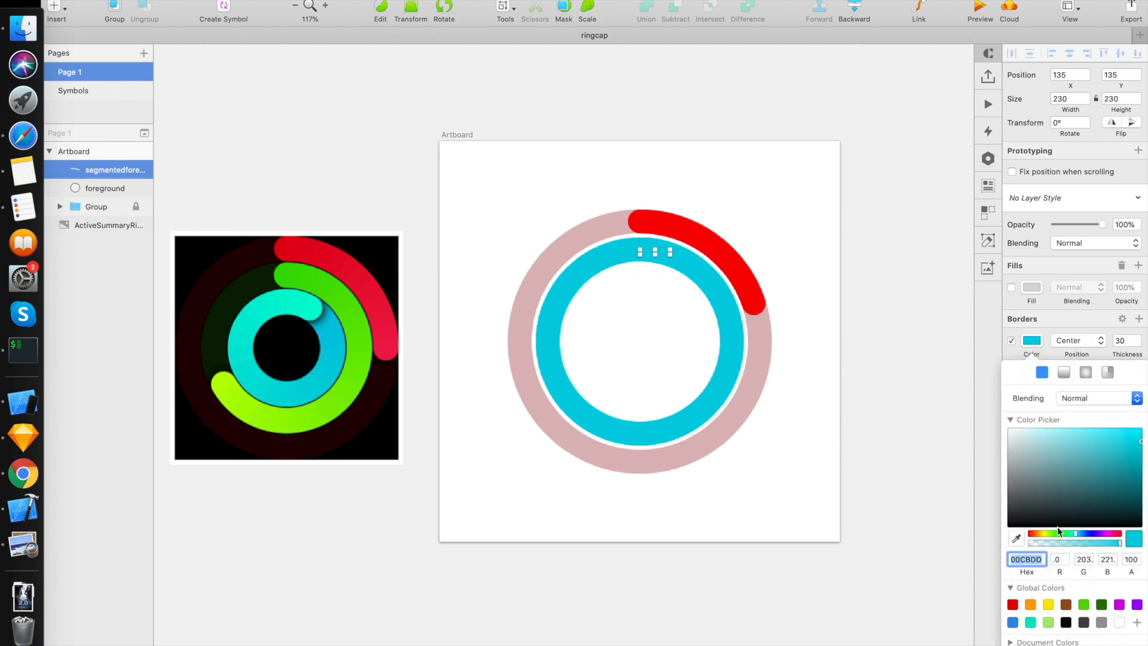
click(1015, 605)
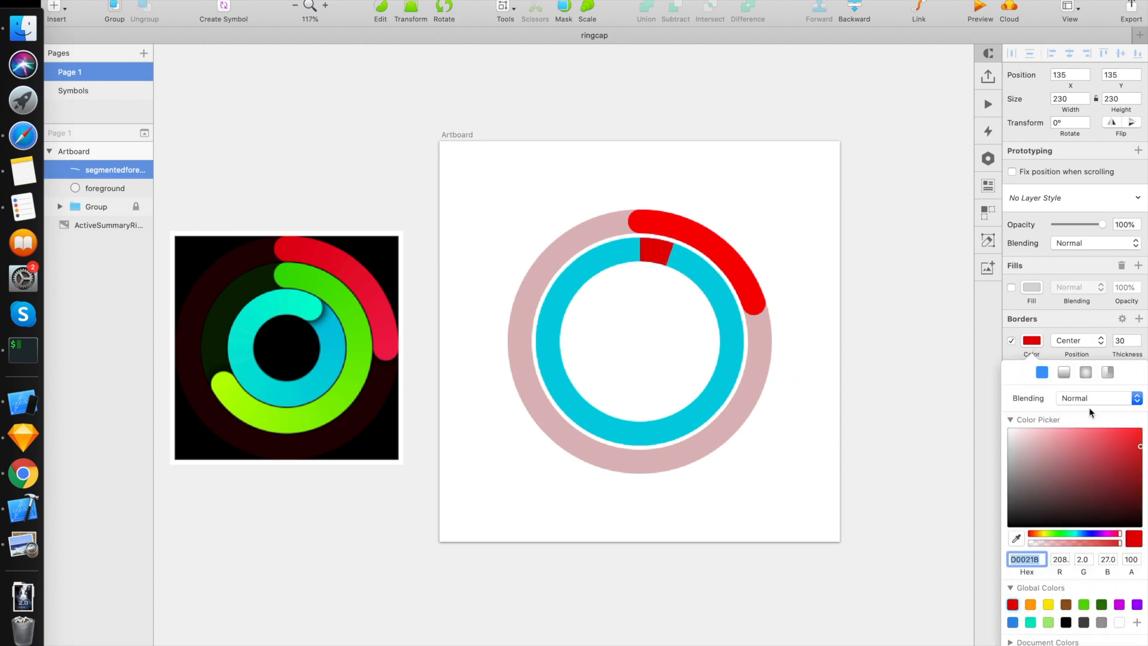
click(924, 444)
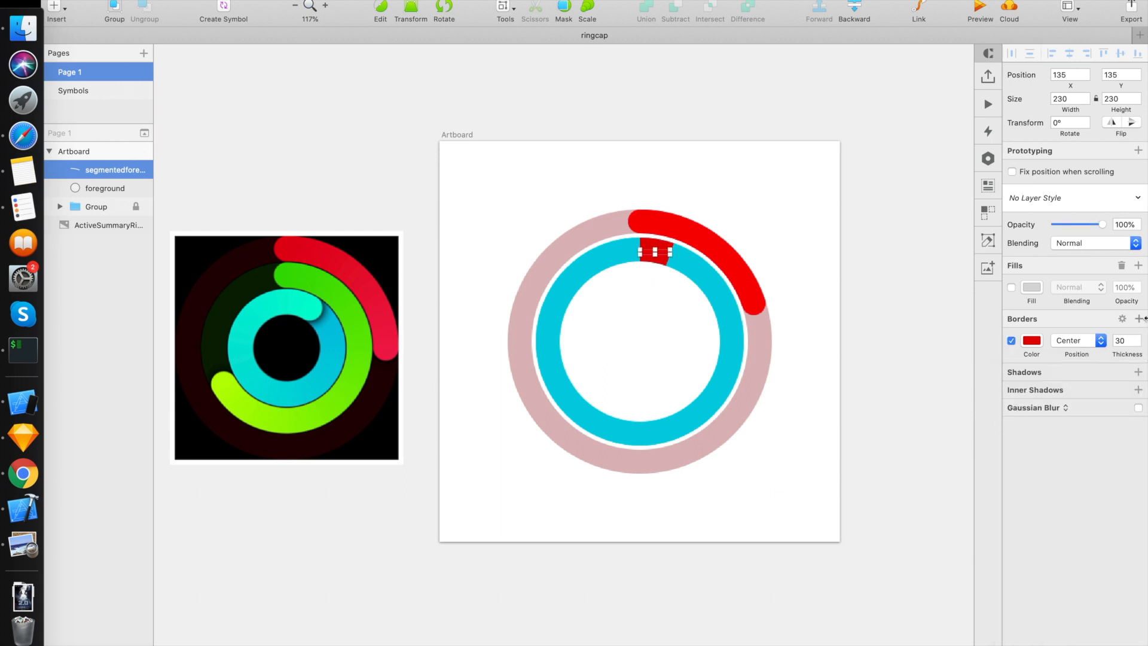
Step: Give the short arc's border rounded ends
click(1123, 320)
click(1048, 351)
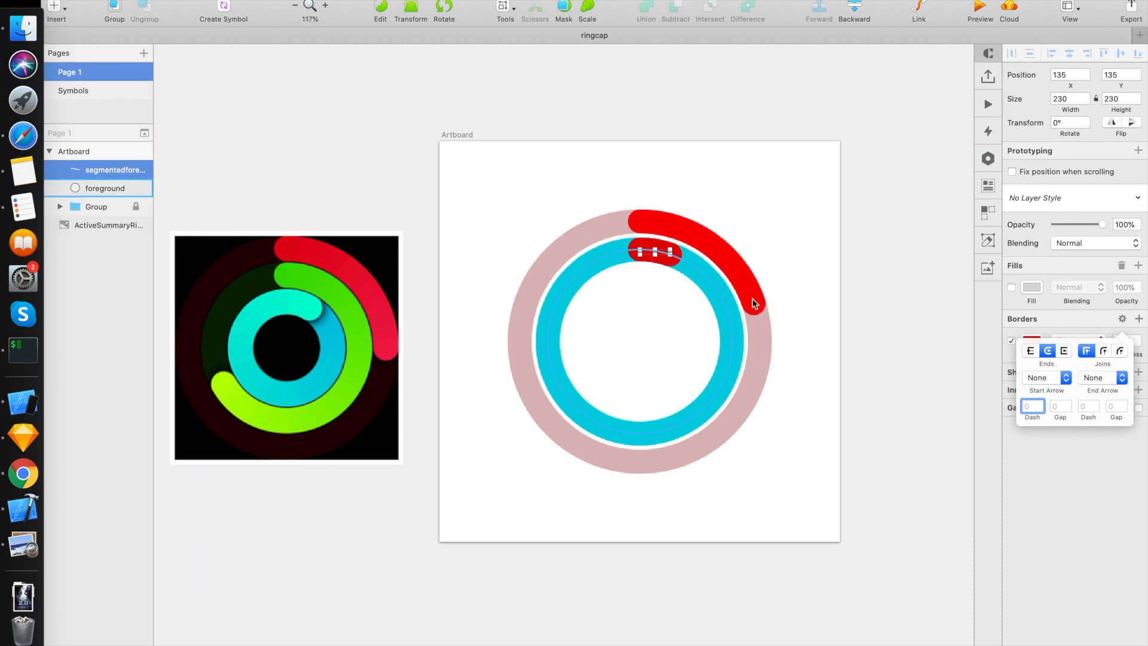
click(667, 252)
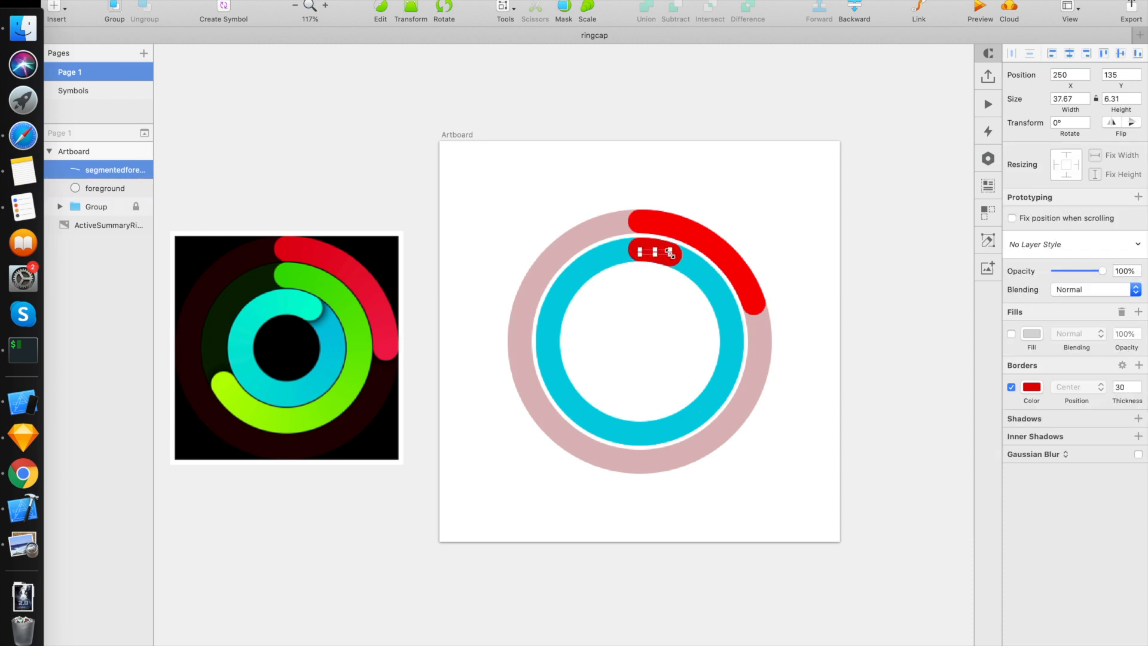
Step: Set the short arc's border color to the cyan 00C5DE sampled from the reference image's inner ring
click(1032, 387)
click(1016, 584)
click(326, 330)
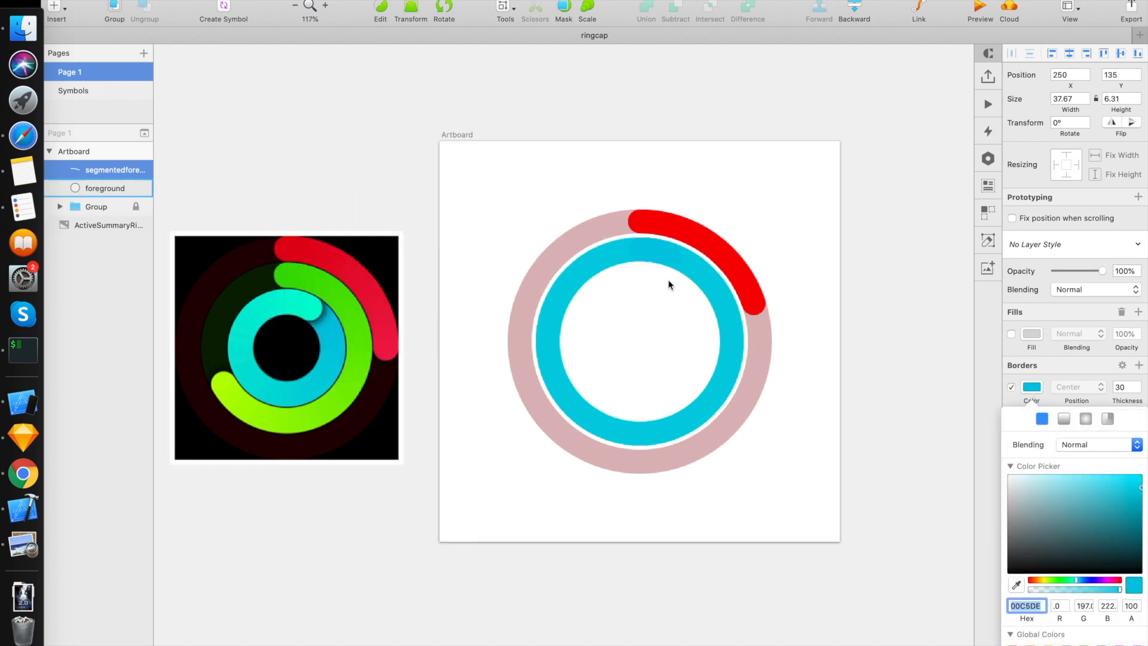
click(691, 271)
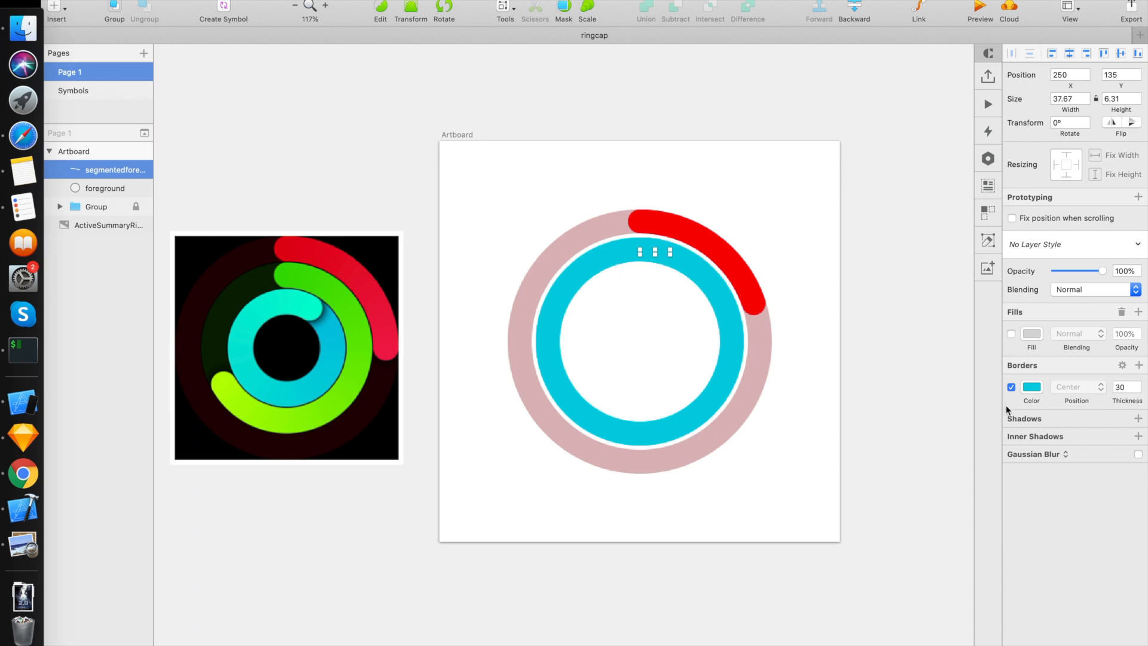
Step: Add a shadow to the short arc with an X offset of 4 and a blur of 2
click(1039, 420)
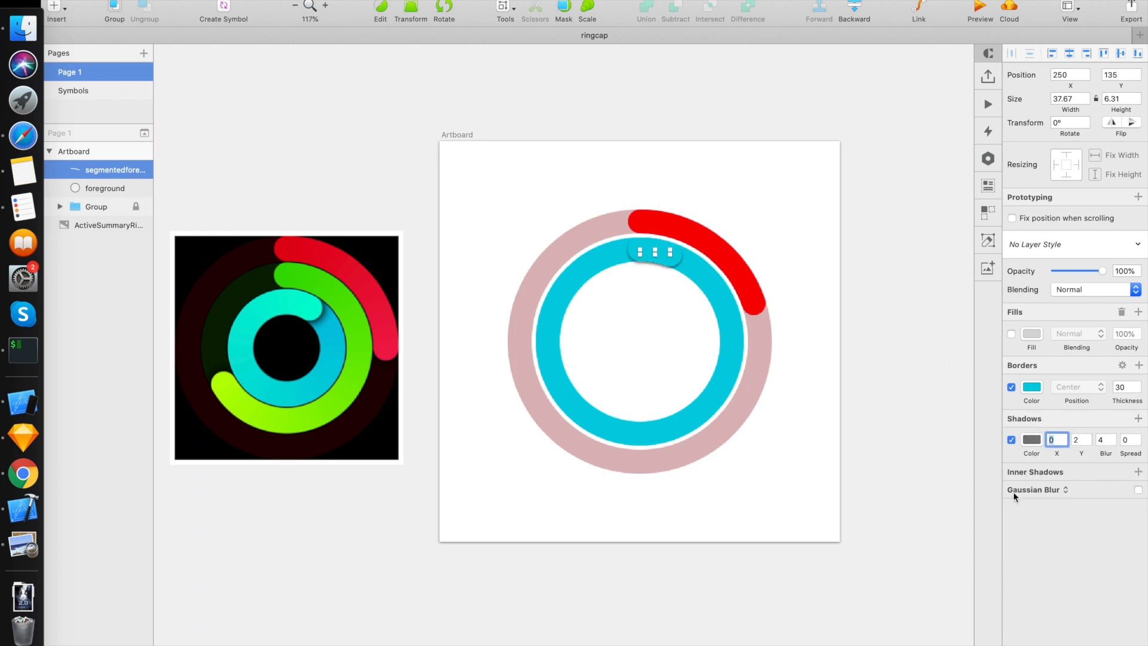
click(1077, 440)
click(1056, 440)
text(3)
key(Up)
key(Tab)
key(Tab)
text(2)
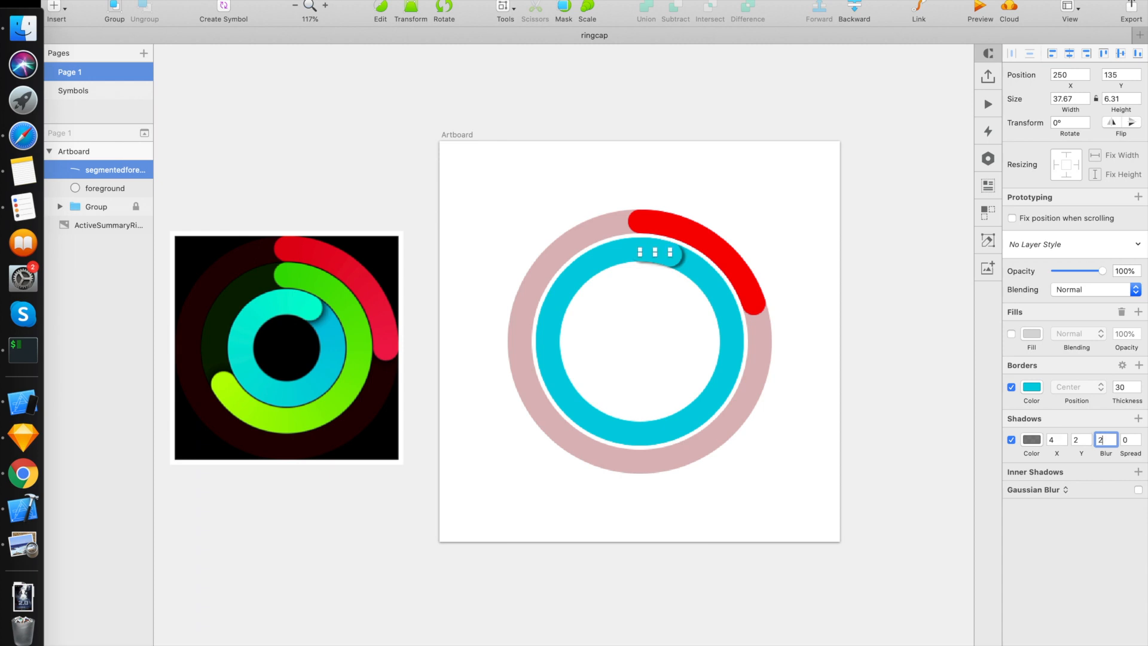
Step: Set the Y offset of the short arc's shadow to 0 and deselect the arc
click(1078, 441)
text(3)
key(Down)
key(Down)
key(Down)
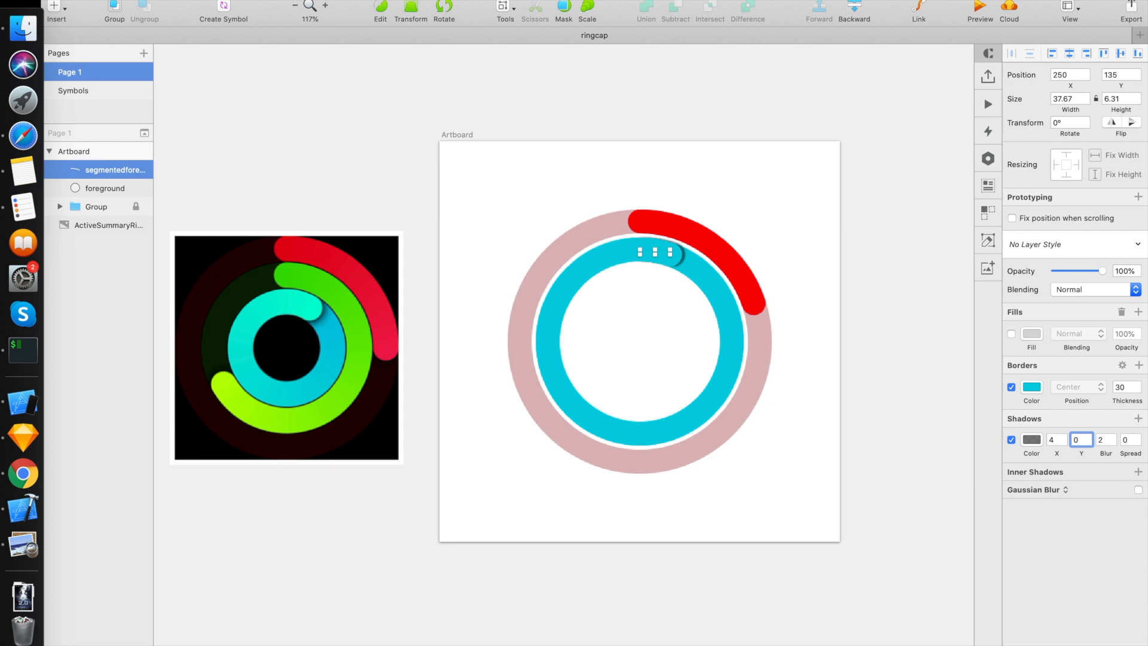
click(800, 160)
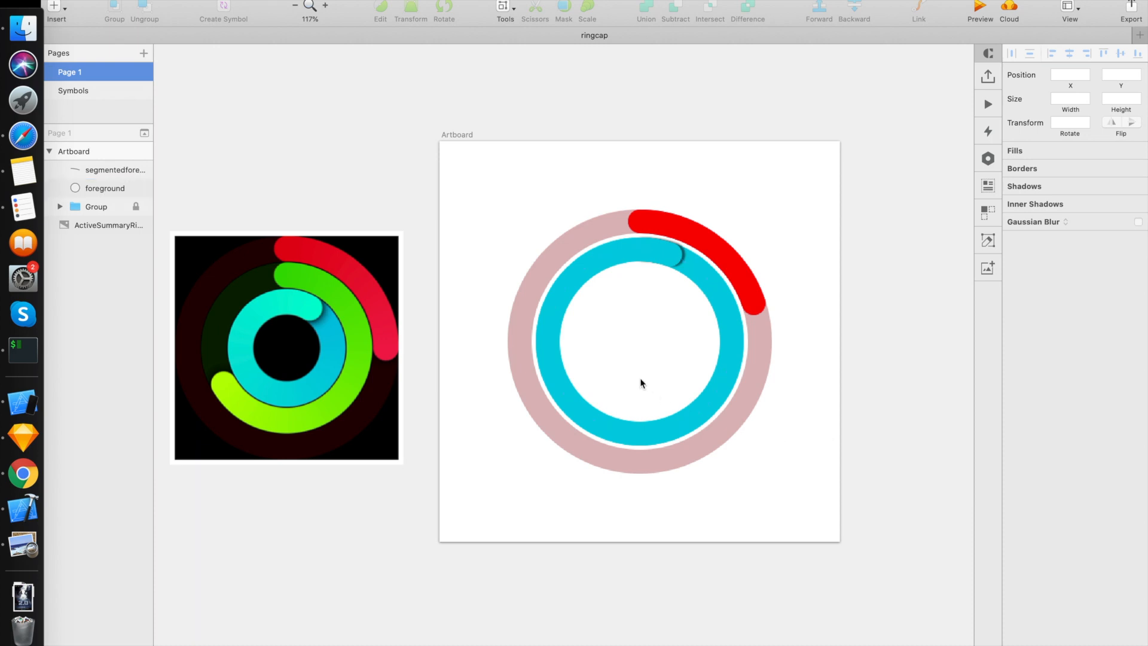
Step: Show the grid and rulers, and move the short arc's rotation center to the guide intersection at the middle of the rings
key(ctrl+g)
key(ctrl+r)
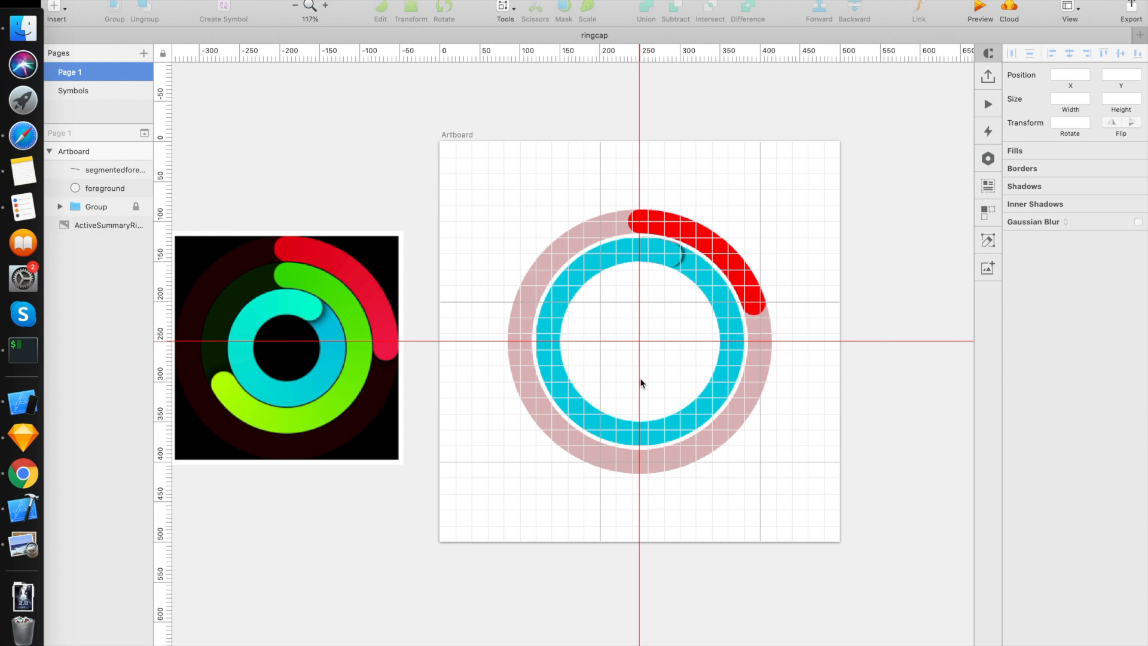
click(660, 255)
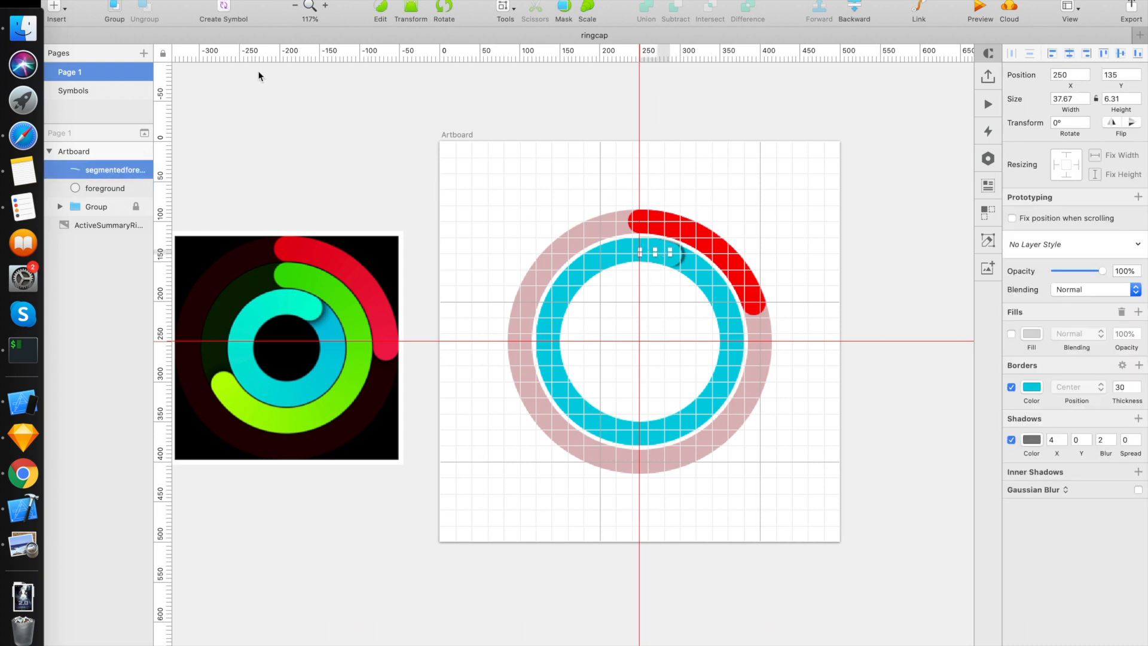
click(197, 3)
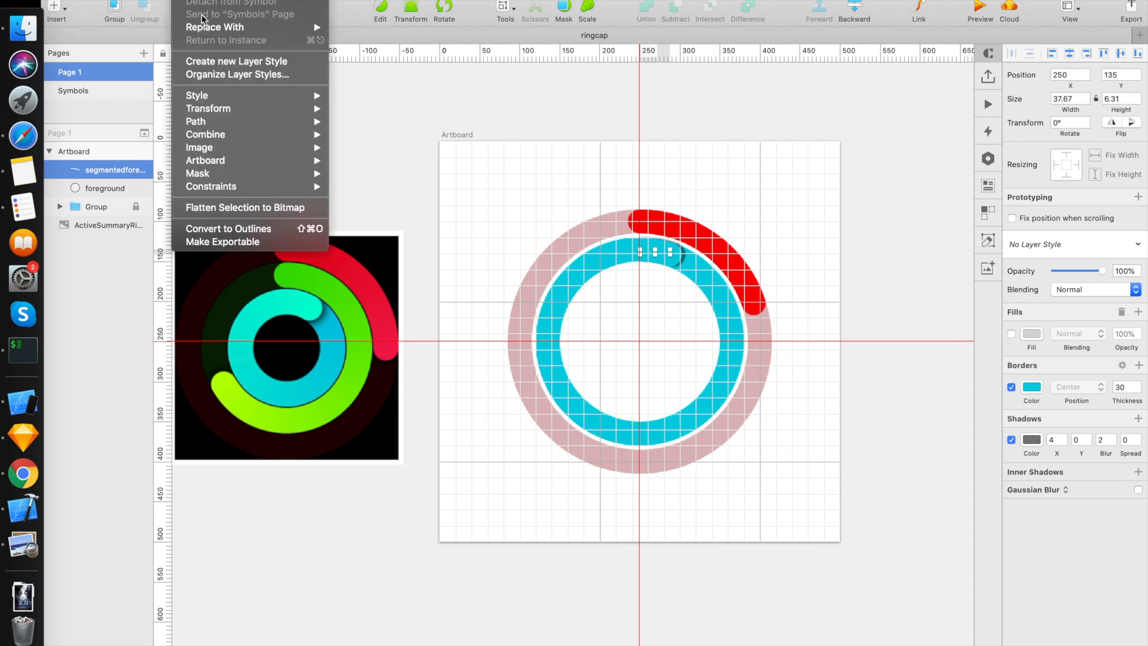
mouse_move(227, 109)
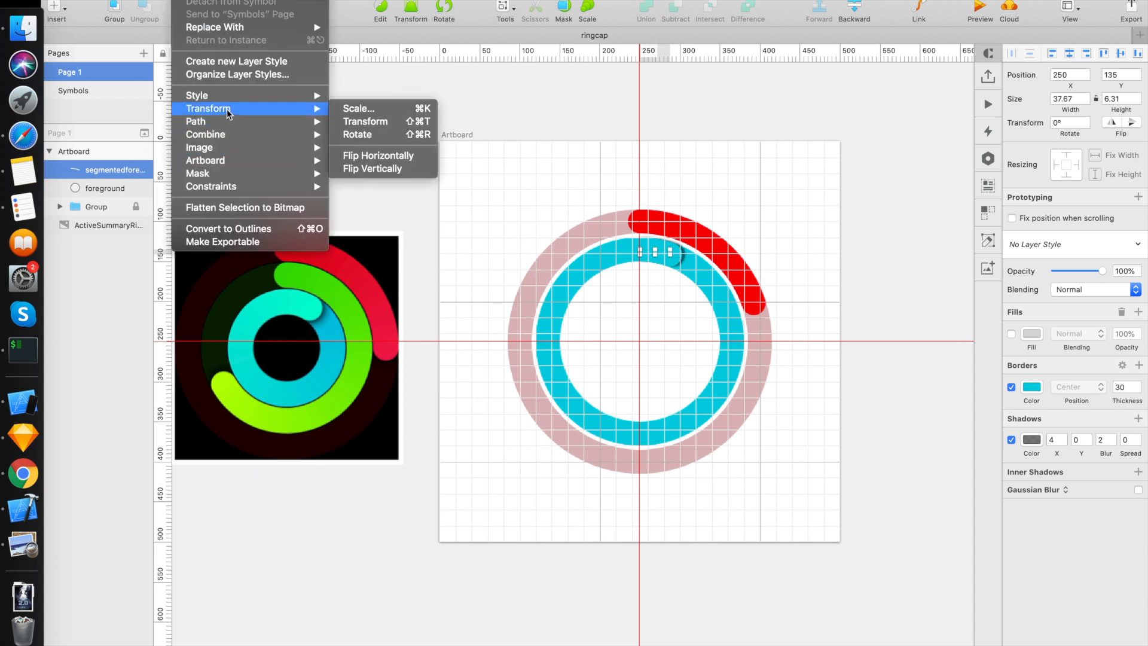
click(357, 134)
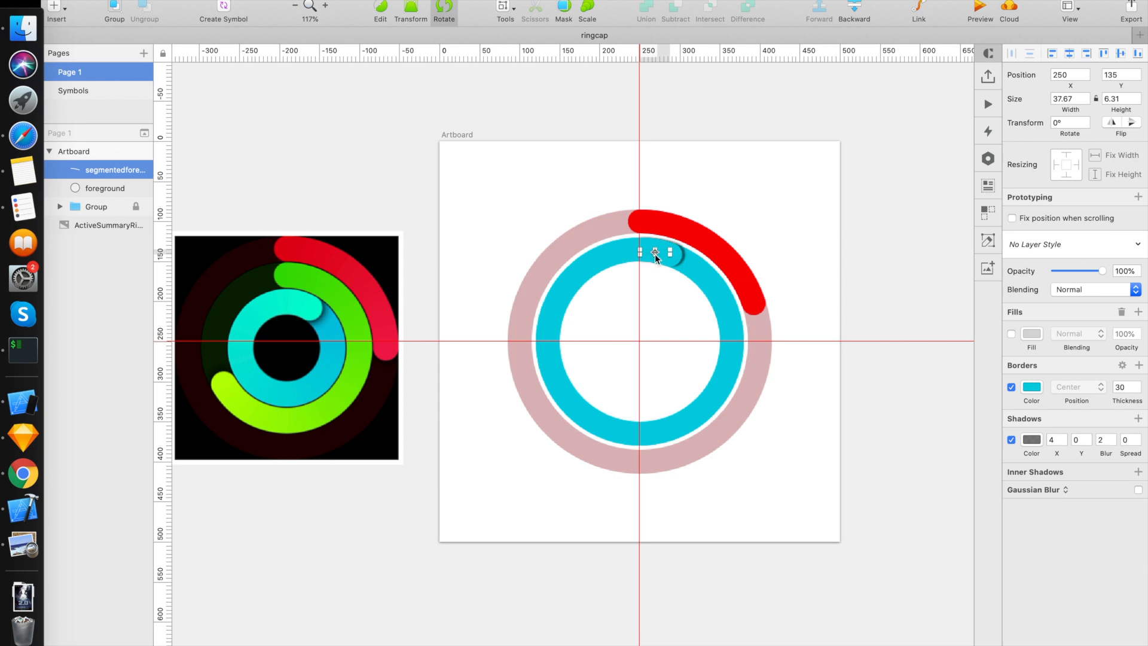
drag(655, 252, 639, 343)
scroll(639, 343, up, 5)
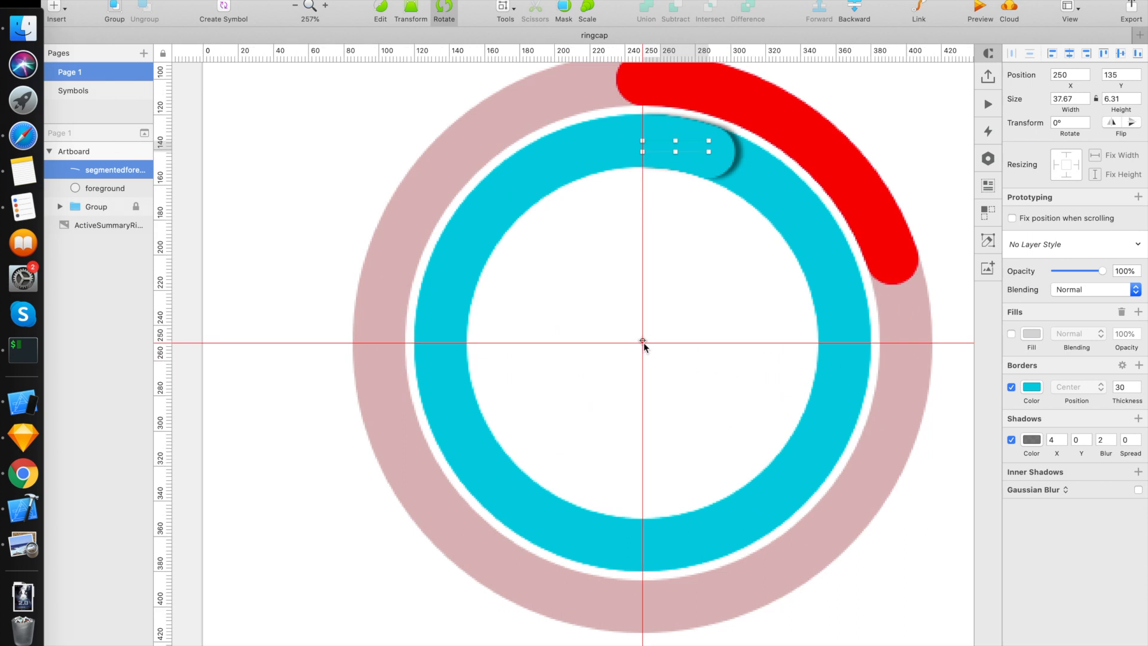
drag(641, 343, 642, 342)
scroll(642, 341, up, 3)
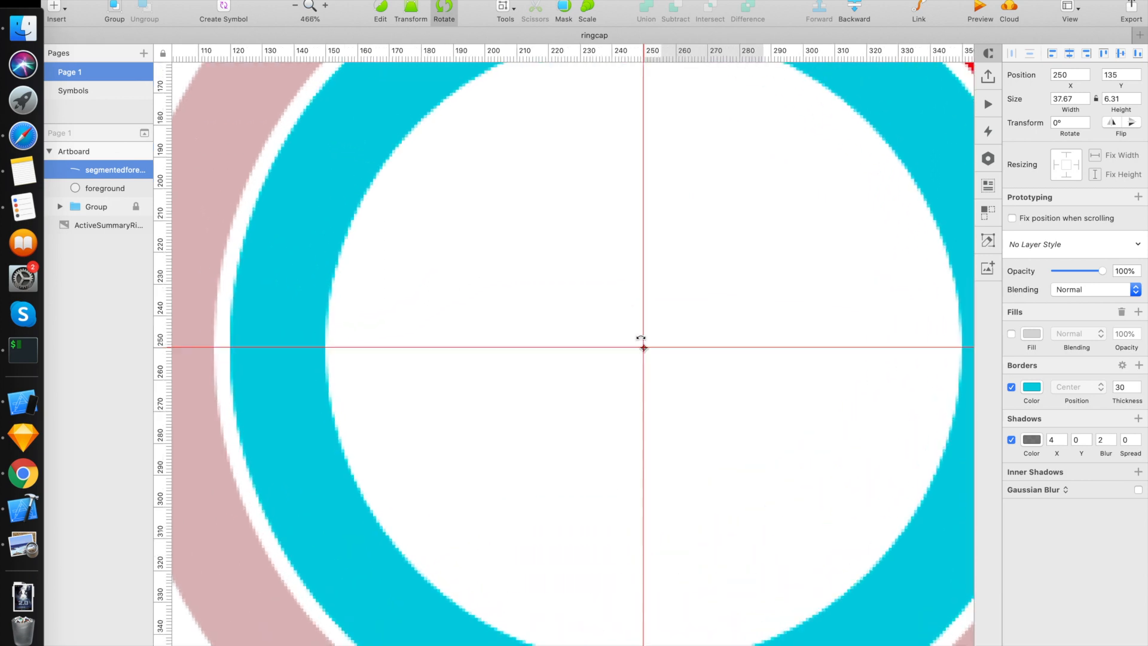
scroll(641, 341, down, 5)
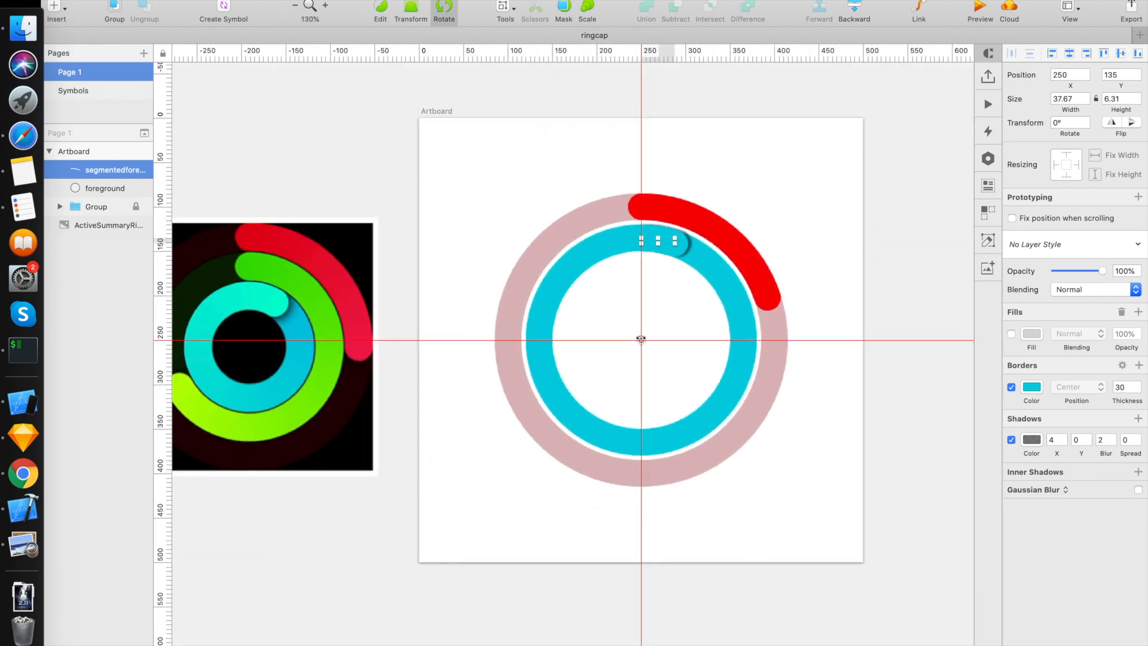
Step: Rotate the short arc clockwise around the ring center until its shadowed cap sits at about four o'clock on the cyan ring
click(1088, 122)
click(1088, 122)
click(1088, 122)
click(1088, 122)
click(1088, 122)
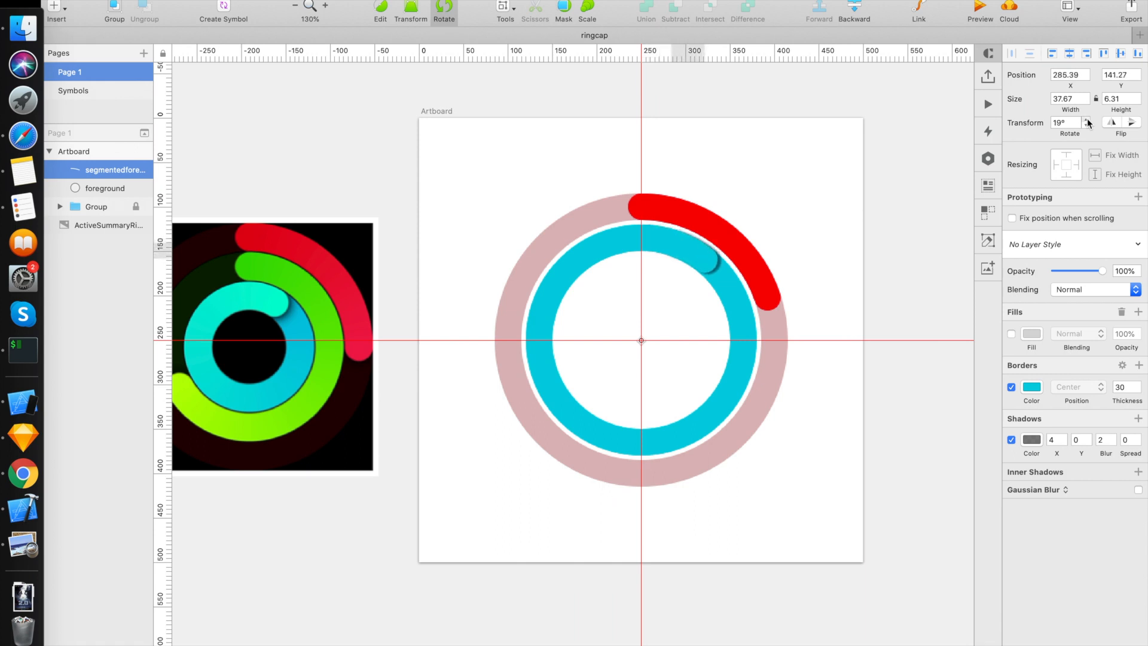
drag(1088, 122, 1088, 122)
click(807, 473)
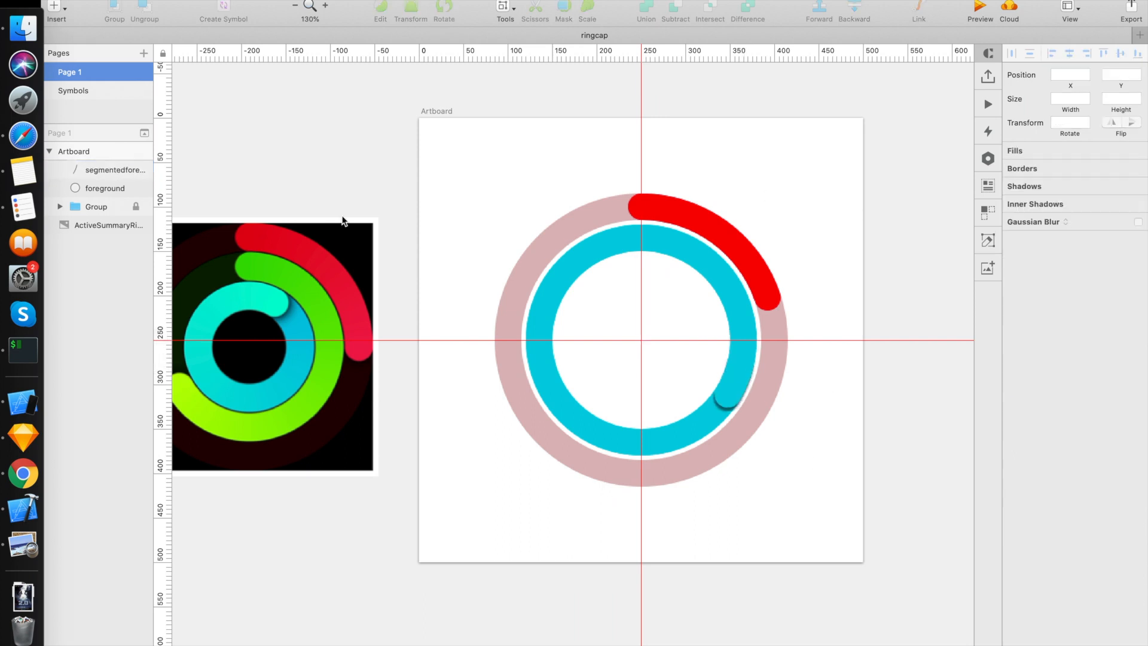